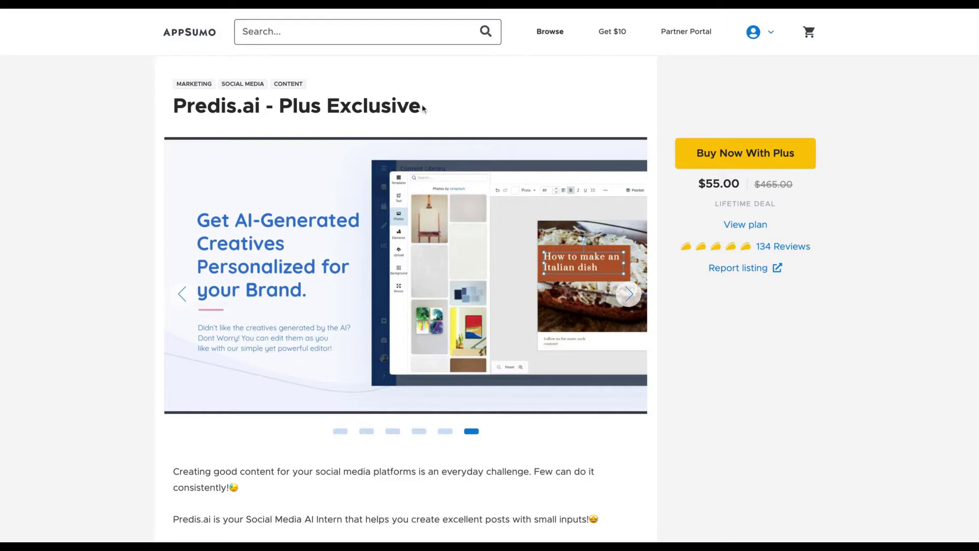
Highlight 'Plus Exclusive' in the AppSumo deal title and the $55.00 lifetime price
drag(423, 109, 279, 108)
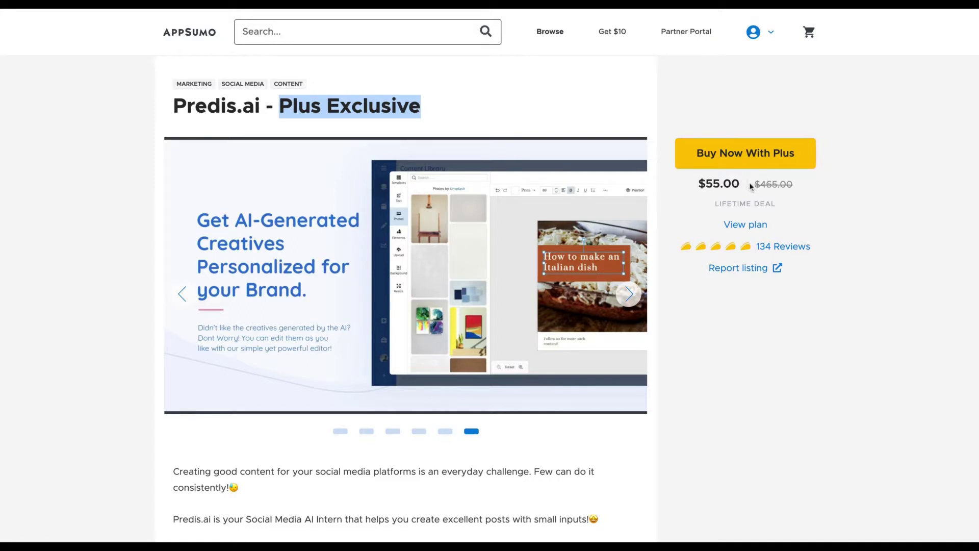
drag(749, 181, 698, 184)
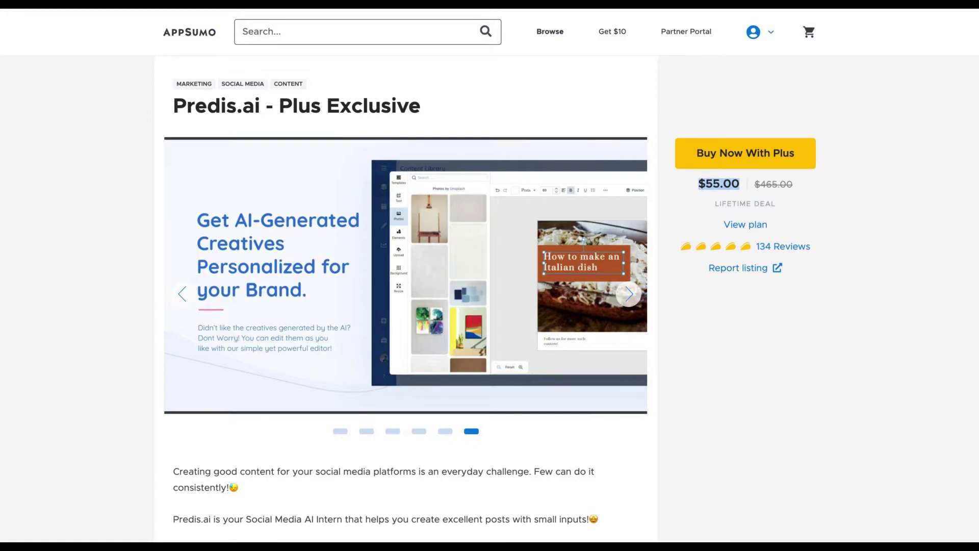
scroll(644, 262, down, 1)
scroll(645, 262, down, 5)
scroll(645, 262, down, 3)
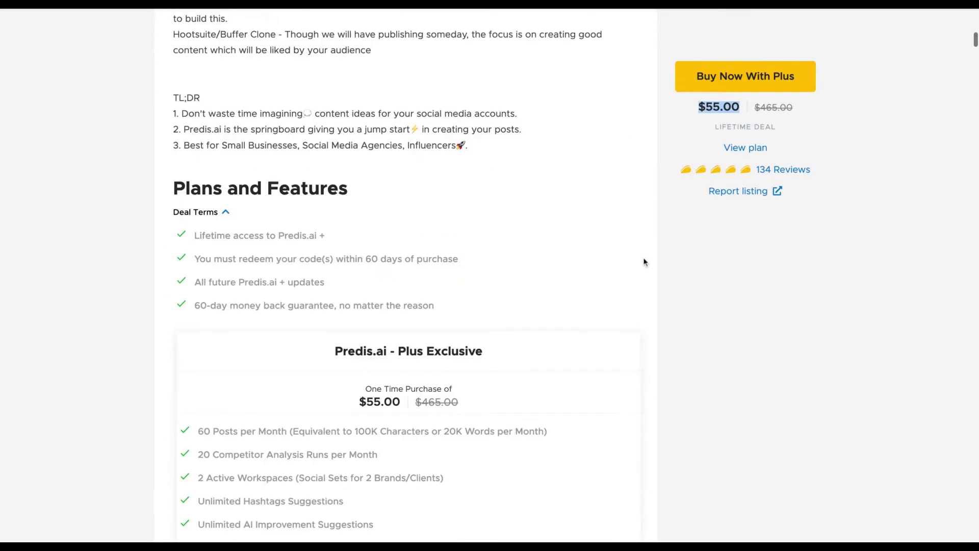
scroll(645, 262, up, 2)
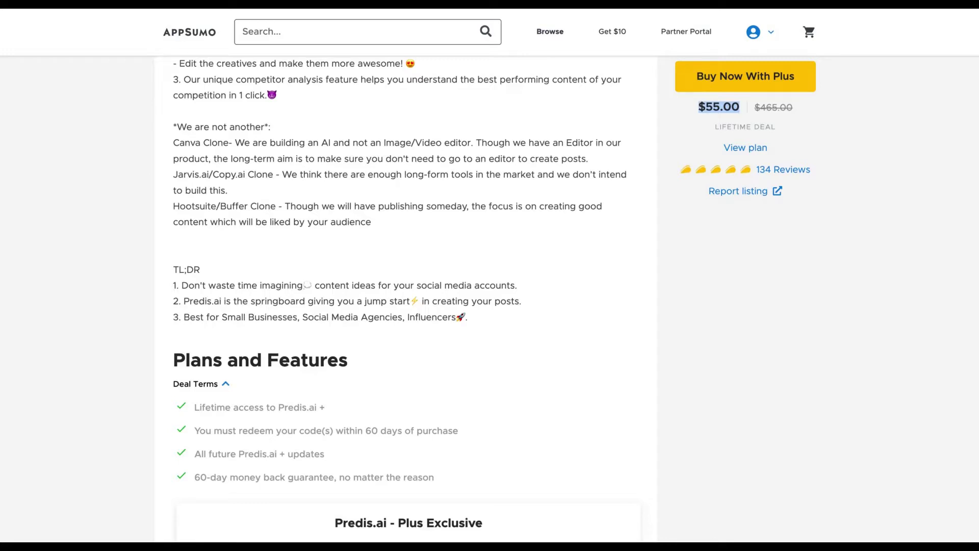
scroll(404, 300, up, 1)
scroll(403, 300, up, 1)
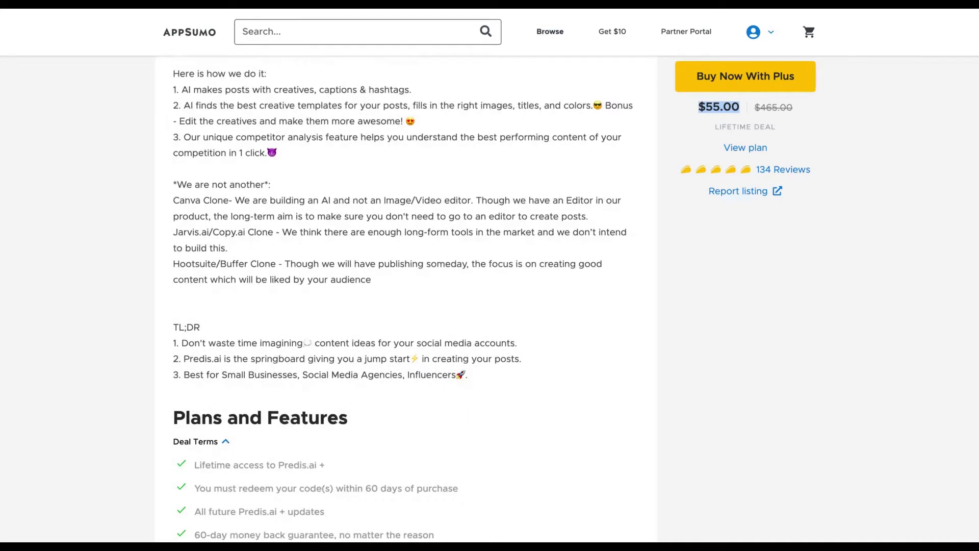
scroll(171, 122, up, 1)
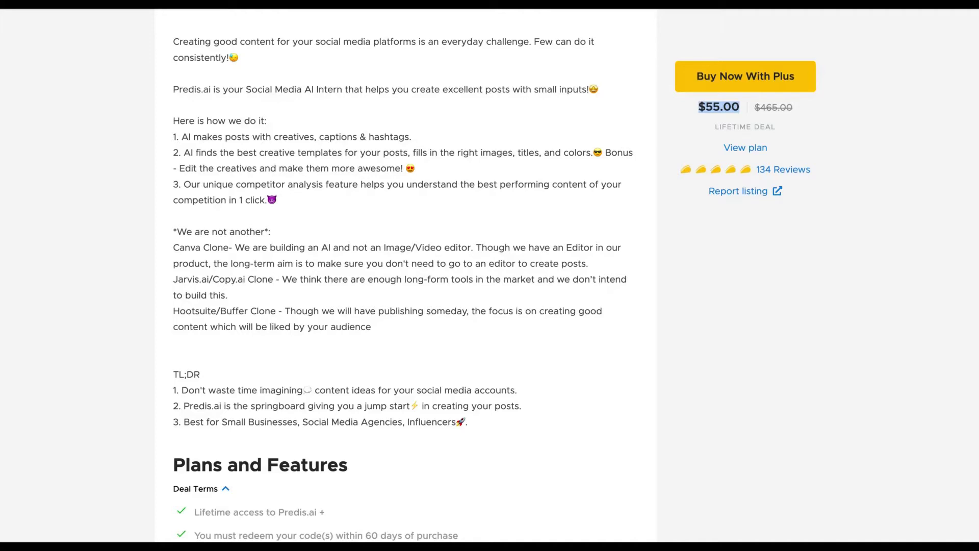
scroll(490, 276, down, 3)
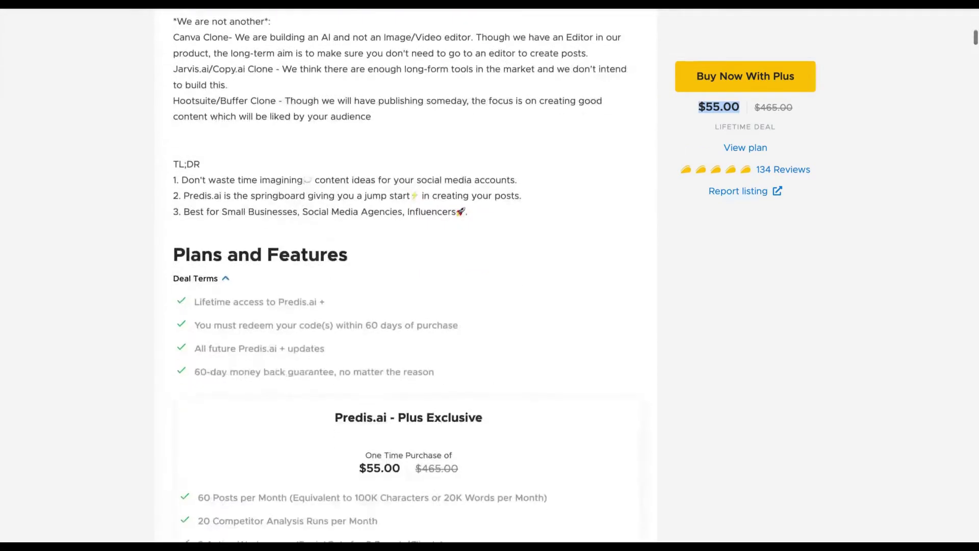
scroll(406, 299, down, 1)
scroll(266, 215, down, 1)
scroll(266, 216, down, 1)
scroll(266, 215, down, 2)
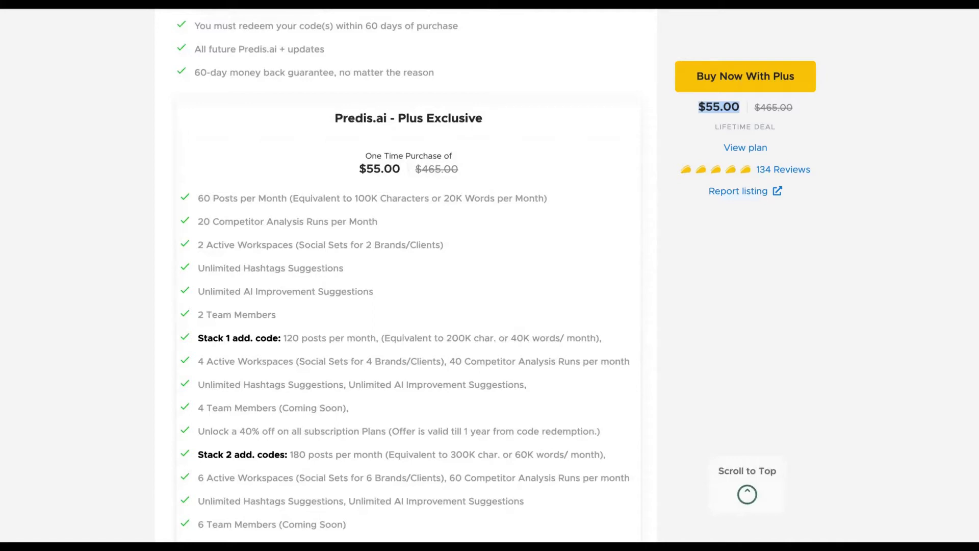
scroll(732, 271, down, 1)
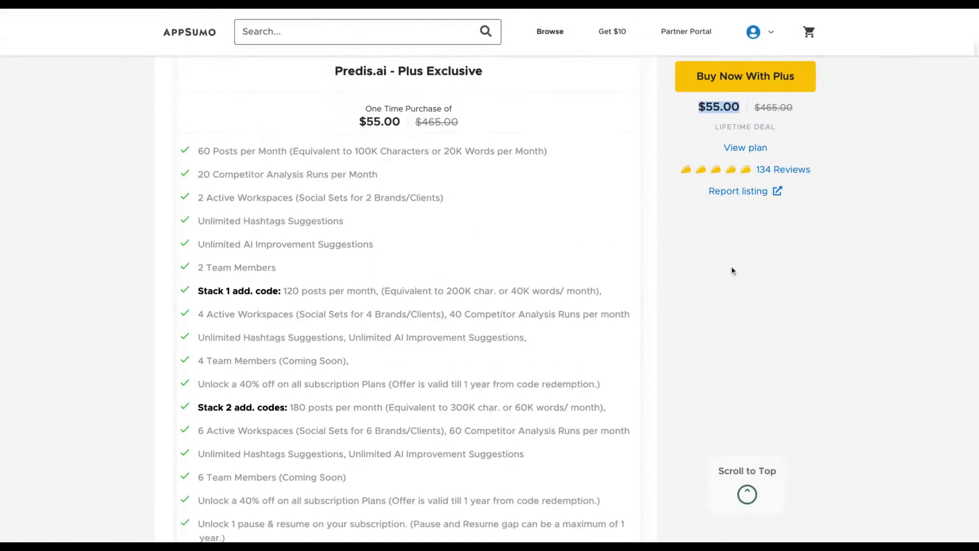
scroll(726, 257, down, 1)
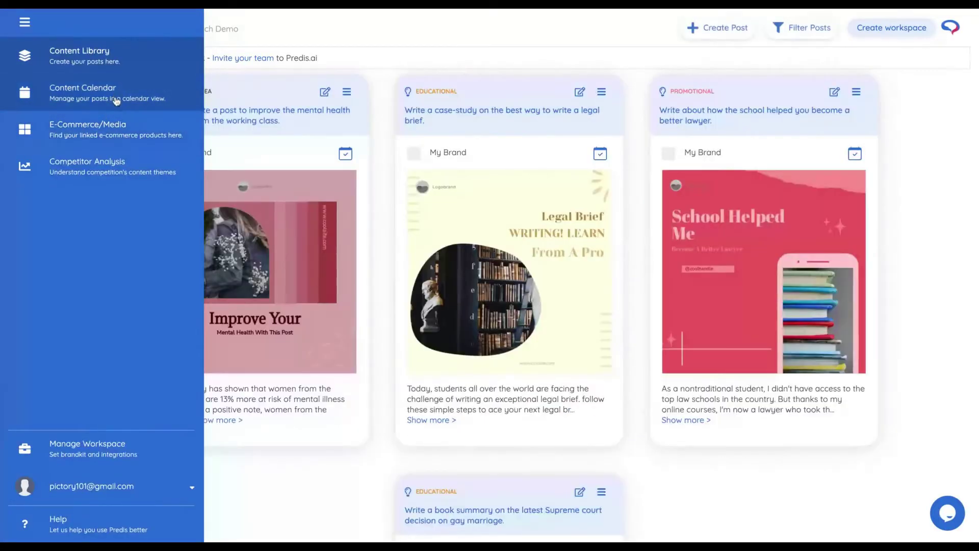
click(102, 142)
mouse_move(25, 166)
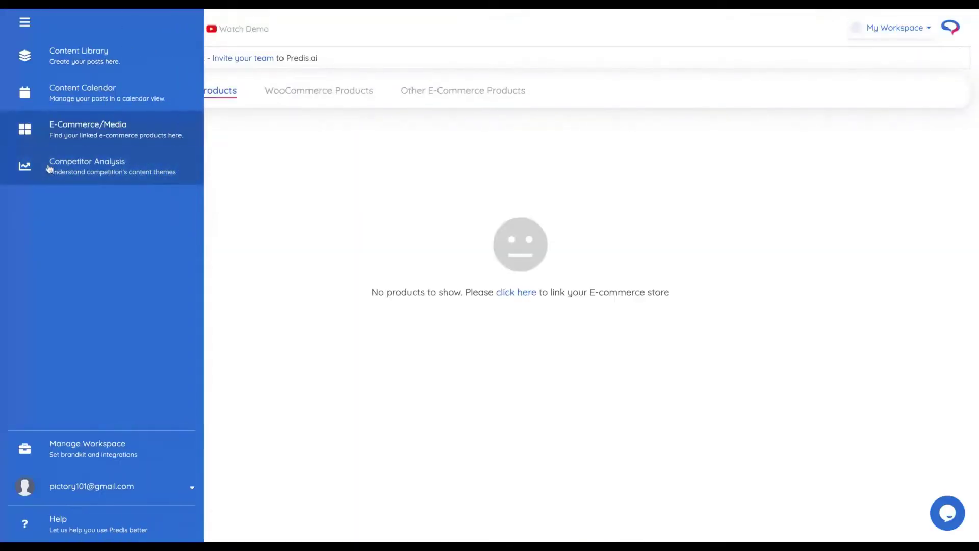
click(49, 169)
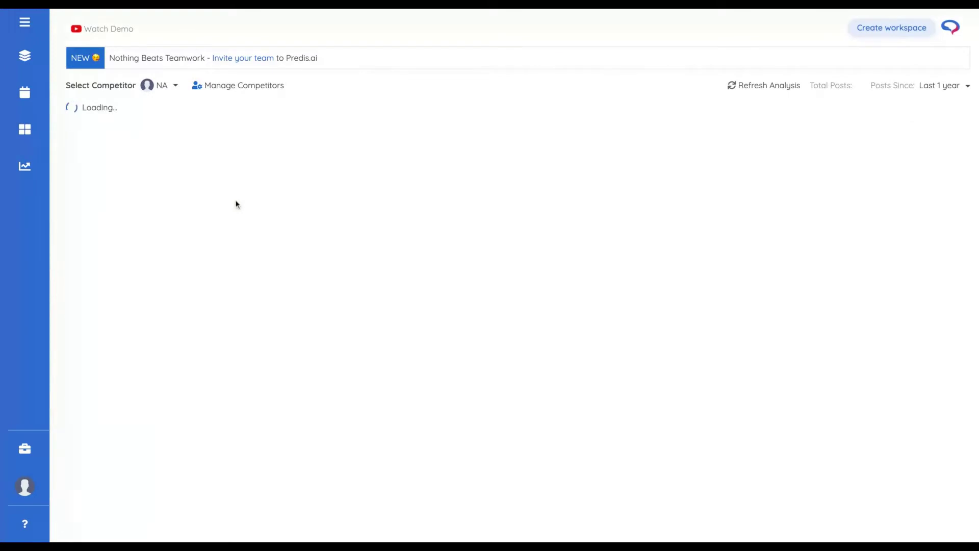
click(40, 57)
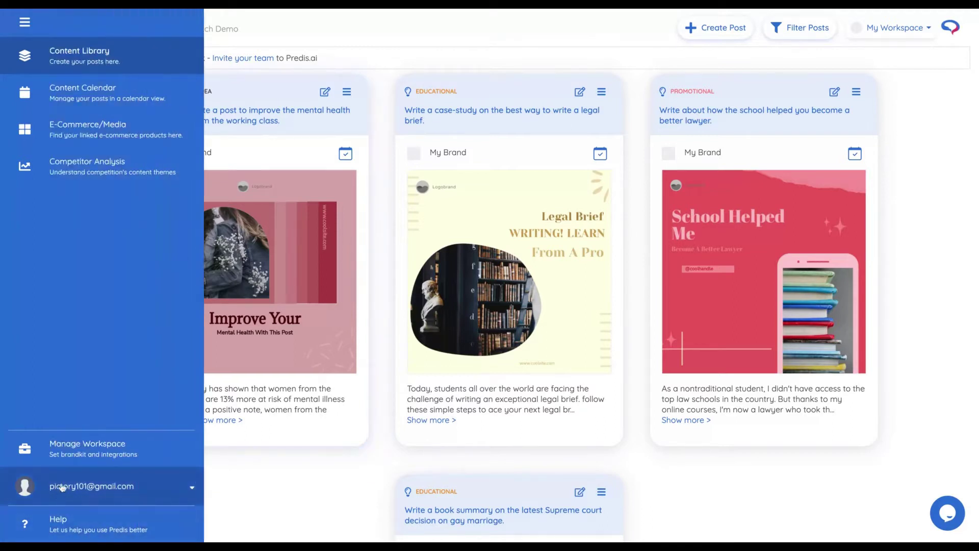
View the Workspaces and Team Members tabs in account Settings, then open Manage Workspace
click(77, 485)
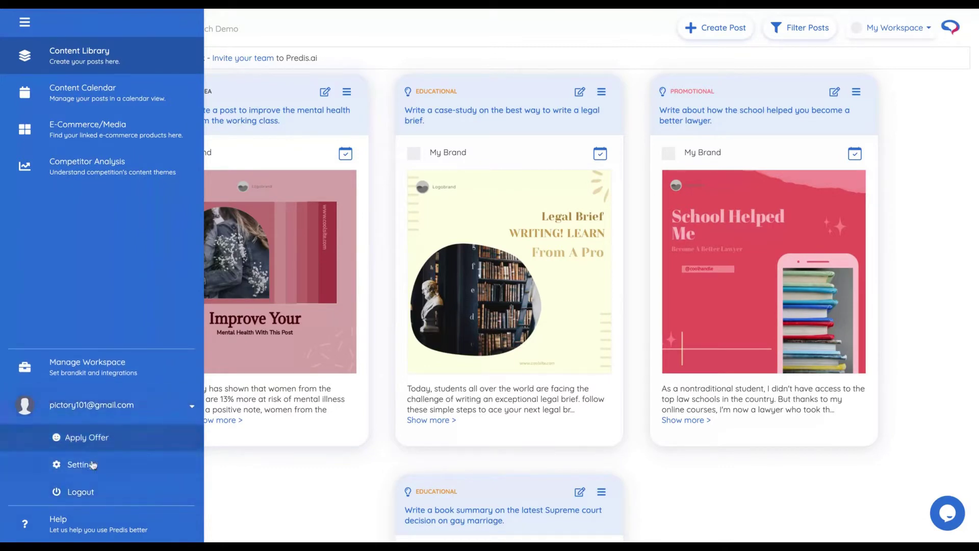
click(93, 465)
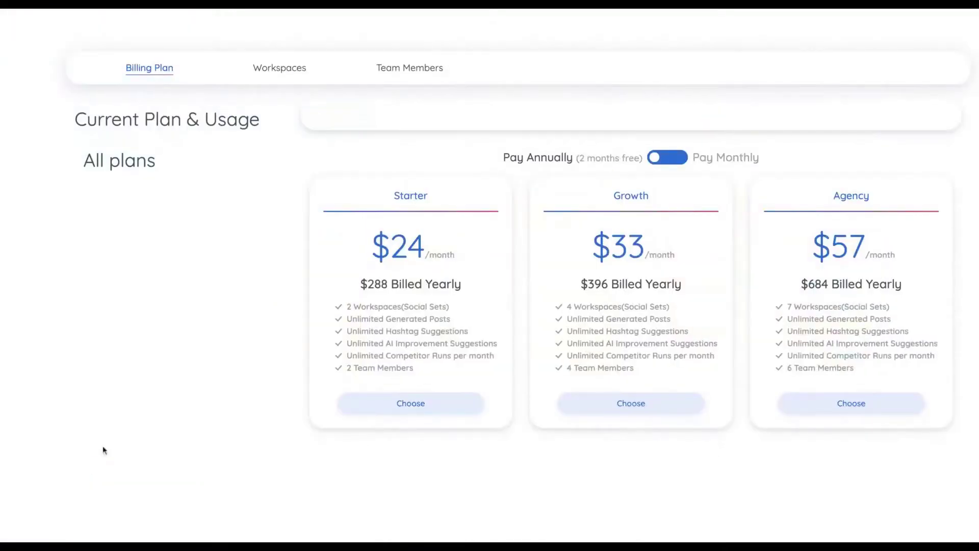
click(277, 70)
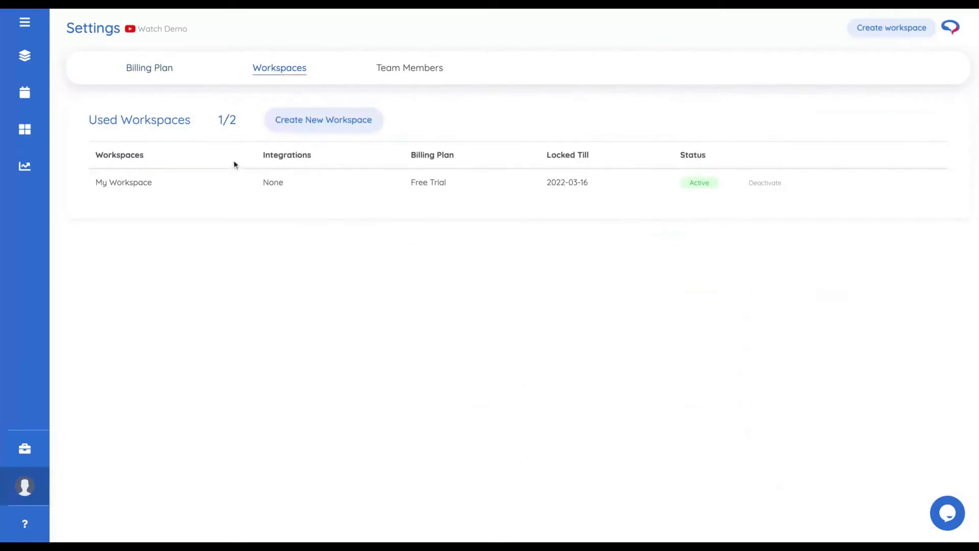
click(398, 79)
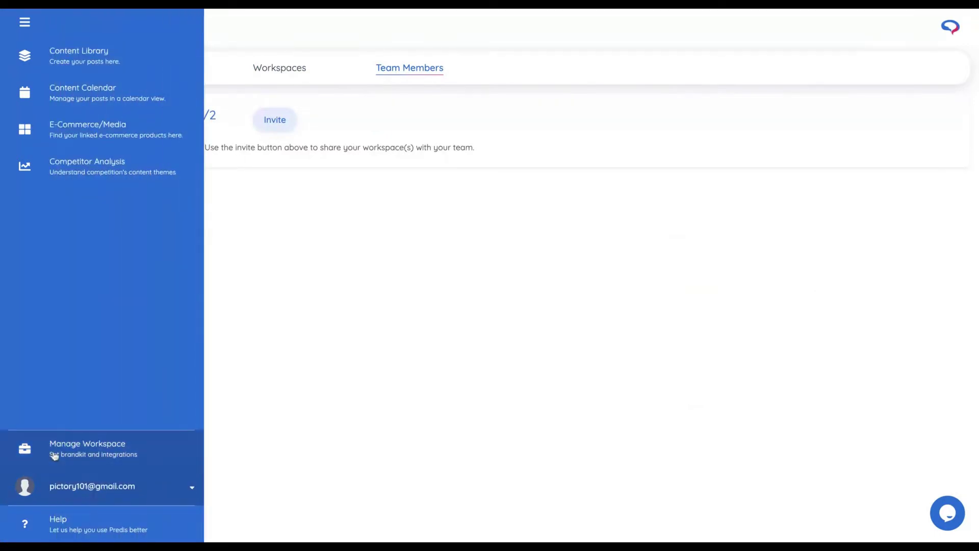
click(54, 451)
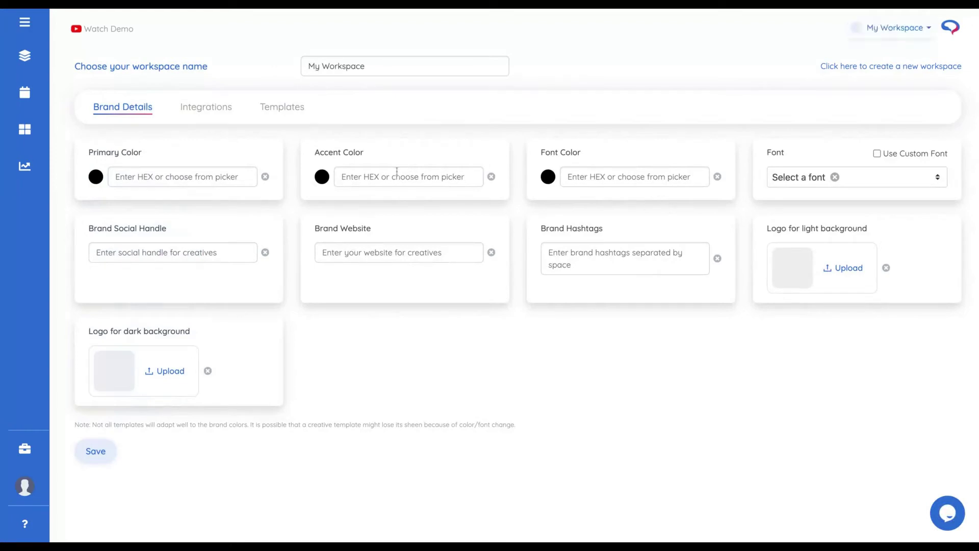
Visit the Brand Social Handle and Brand Website fields, then switch to the Integrations tab
click(237, 256)
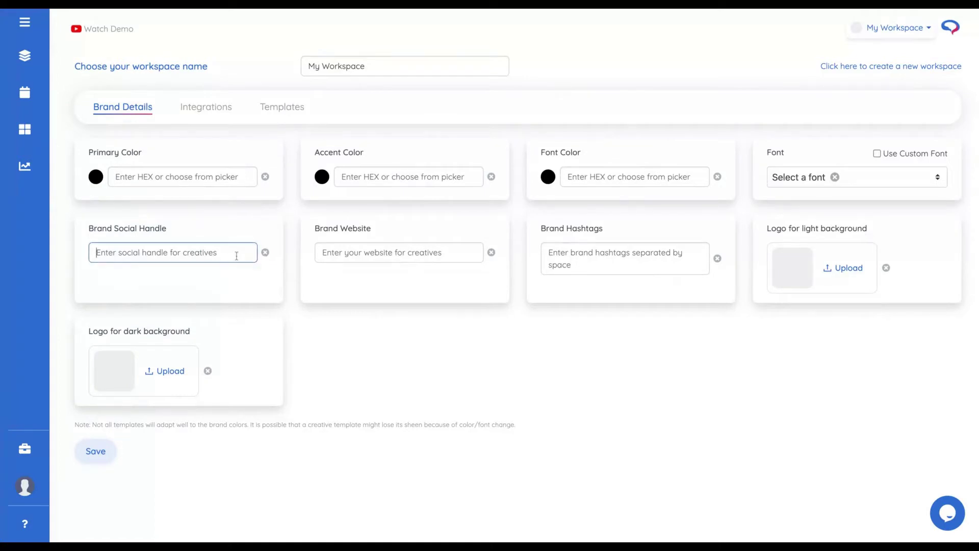
click(412, 256)
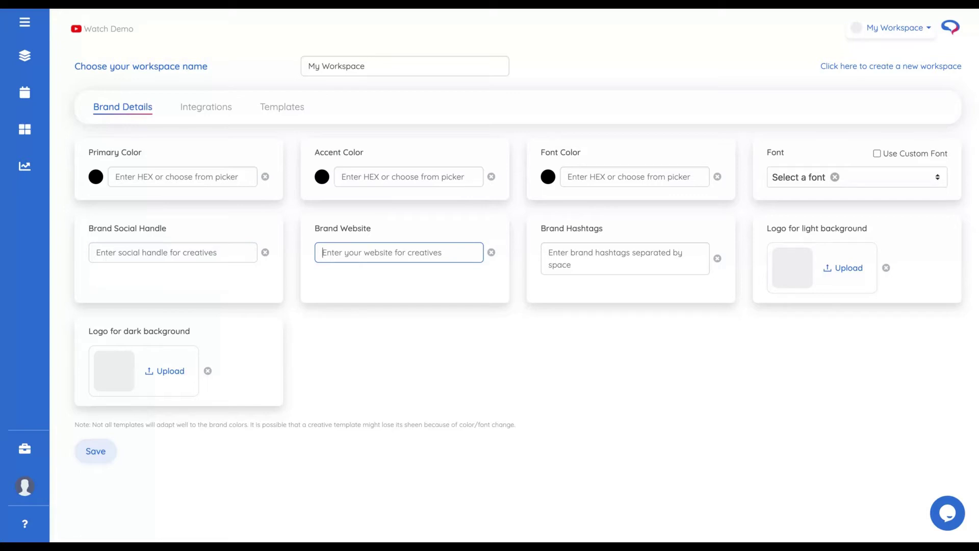
click(202, 111)
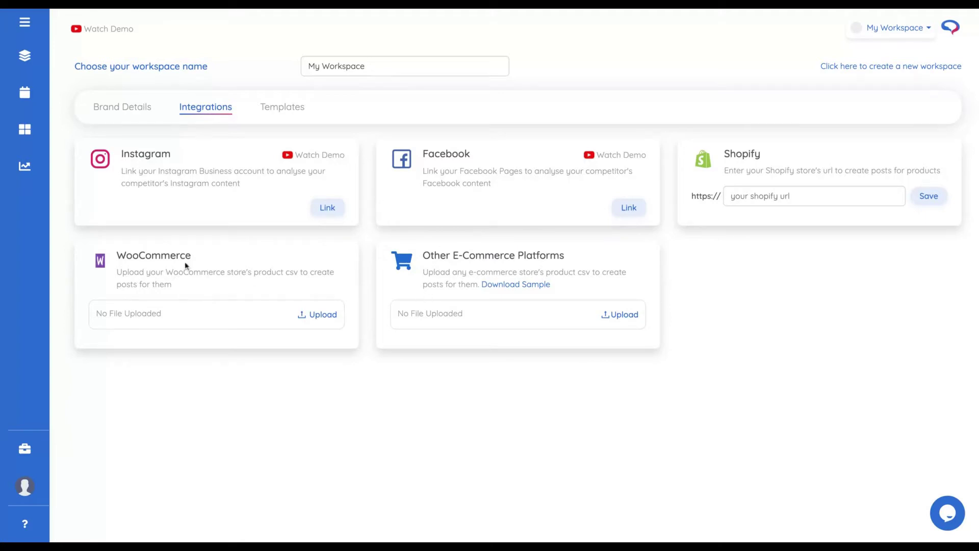
Highlight the WooCommerce and Shopify names, then view the Shopify Products and Competitor Analysis pages
drag(199, 260, 132, 257)
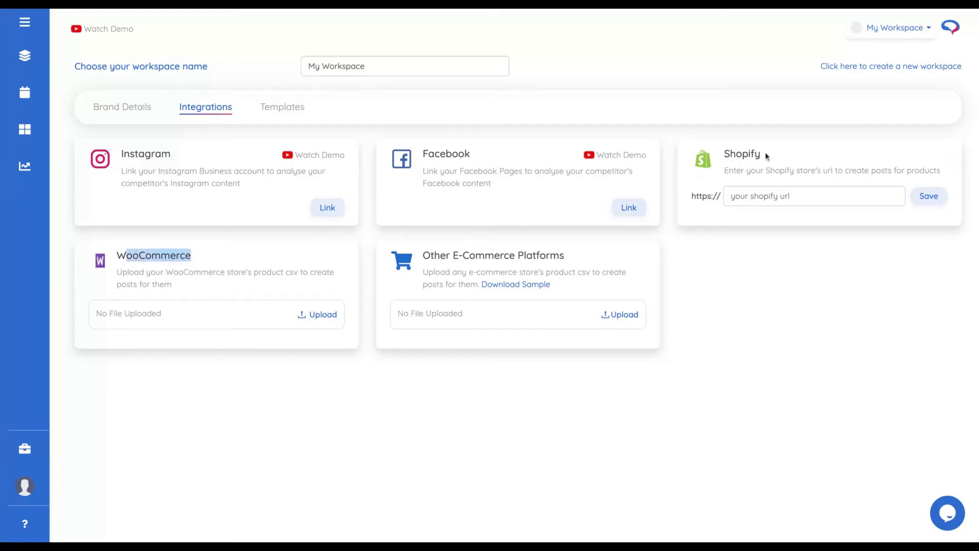
drag(770, 156, 736, 156)
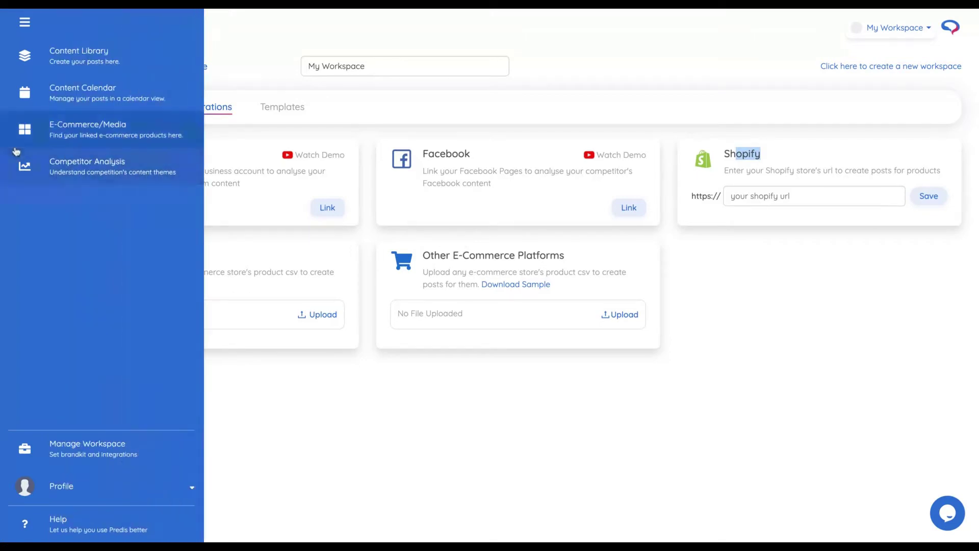
click(58, 122)
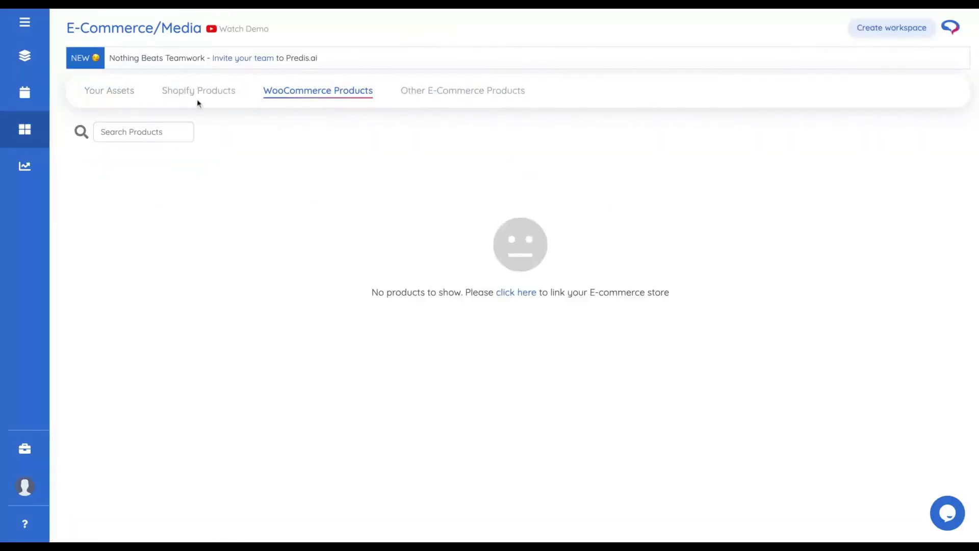
click(183, 98)
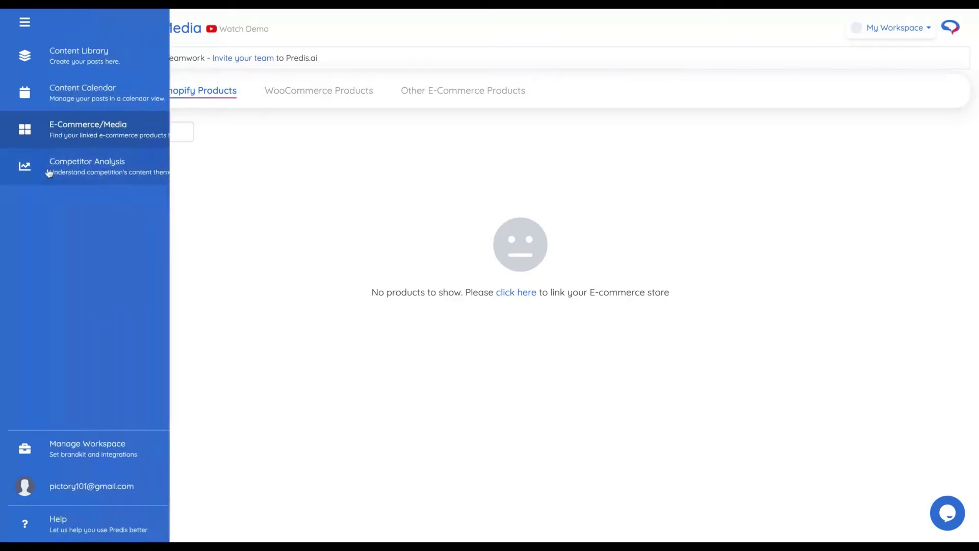
click(64, 174)
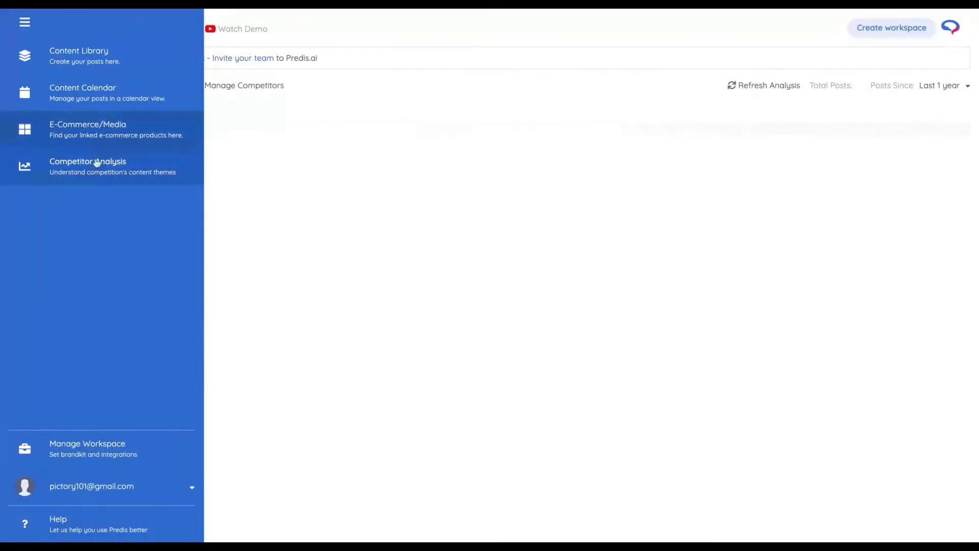
From Manage Workspace's Integrations tab, link and confirm an Instagram account on the Instagram card
click(75, 448)
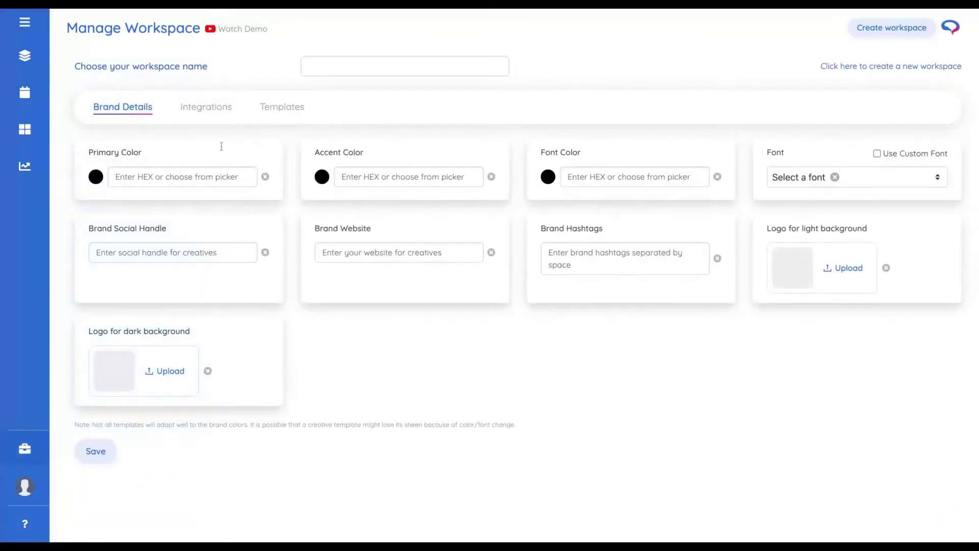
click(220, 114)
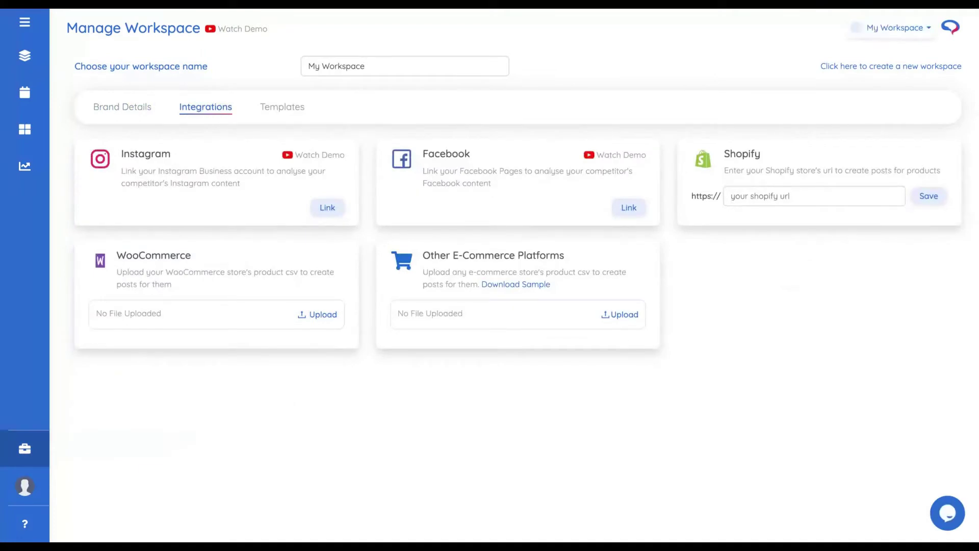
click(316, 207)
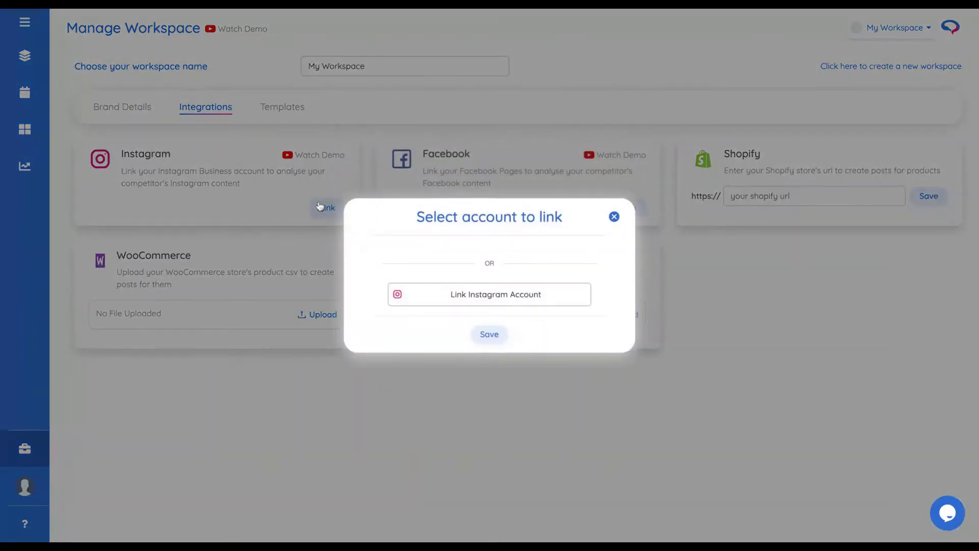
click(469, 292)
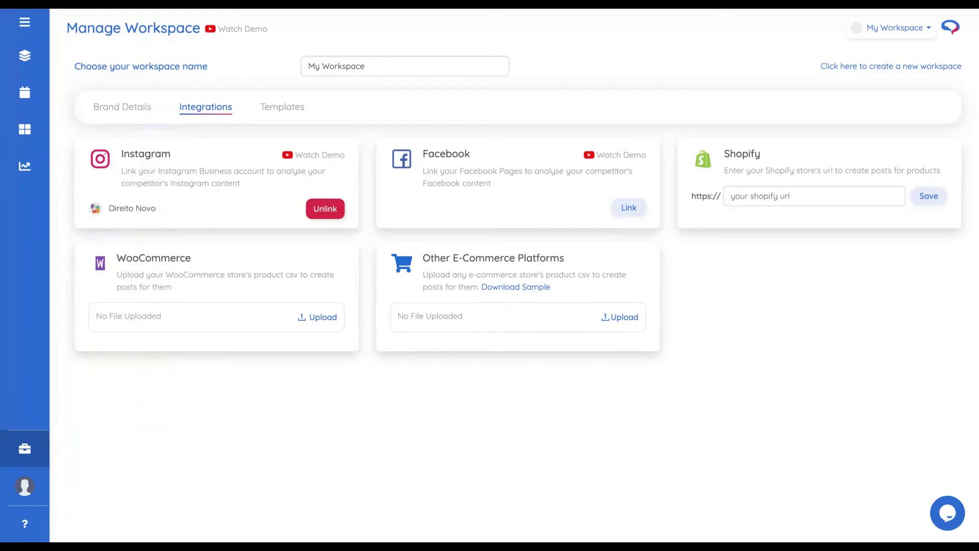
Show the Templates tab, then open the blank custom template editor and close it
click(267, 106)
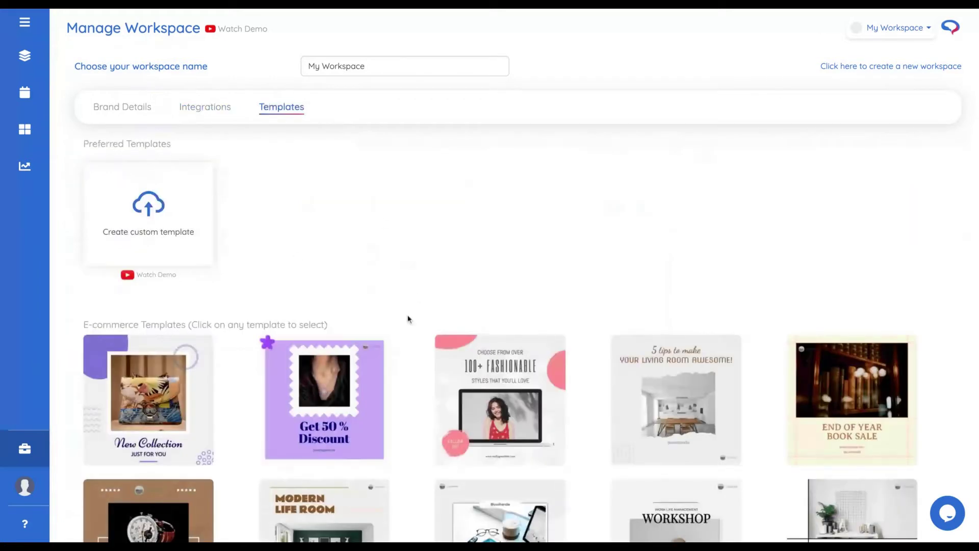
scroll(410, 306, down, 2)
scroll(329, 249, up, 2)
click(169, 210)
click(498, 239)
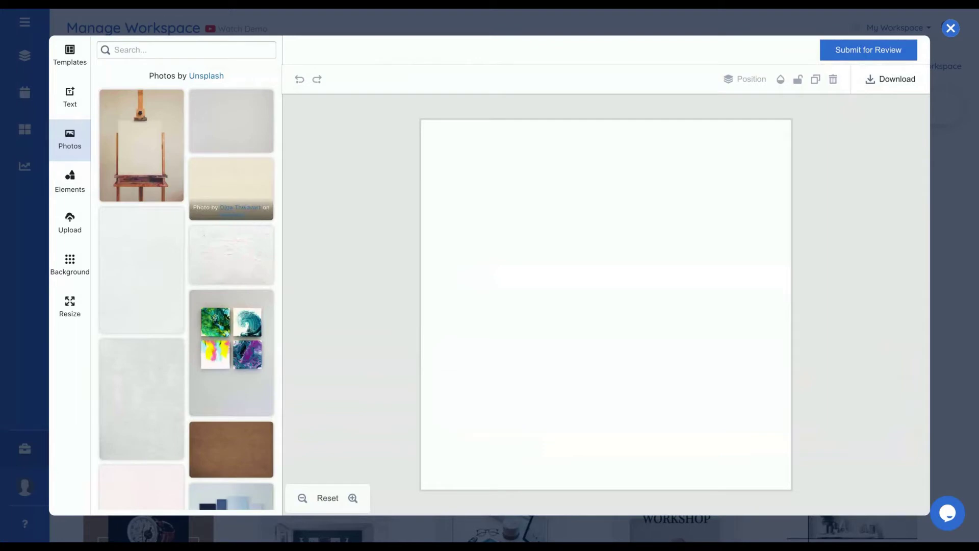
click(952, 29)
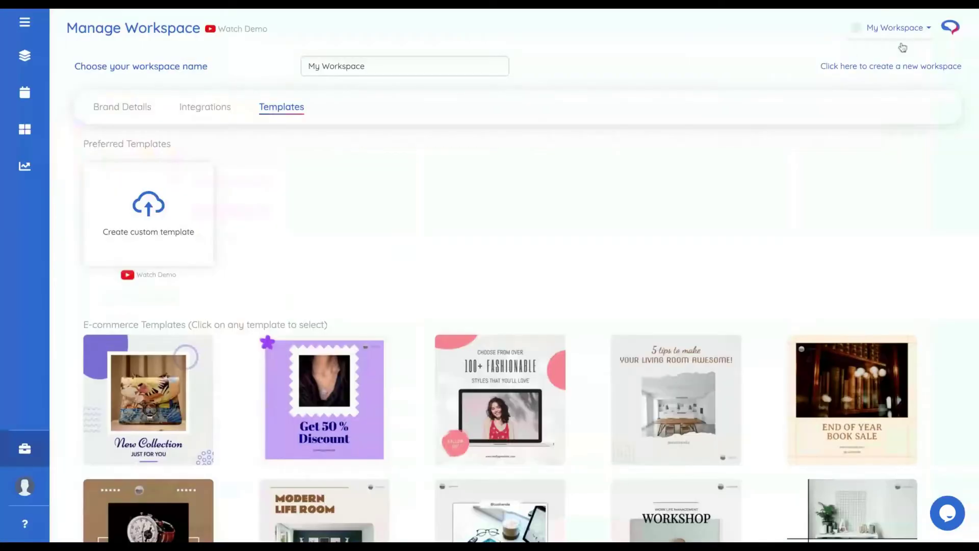
Choose Content Library from the sidebar menu
mouse_move(24, 55)
click(92, 74)
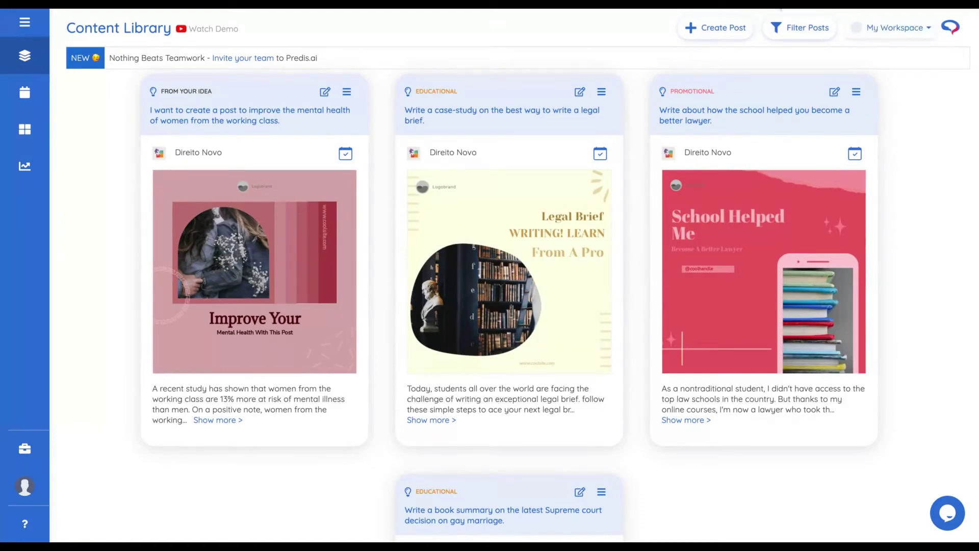
Start a new post with the objective 'I already have an Idea about my post'
click(718, 28)
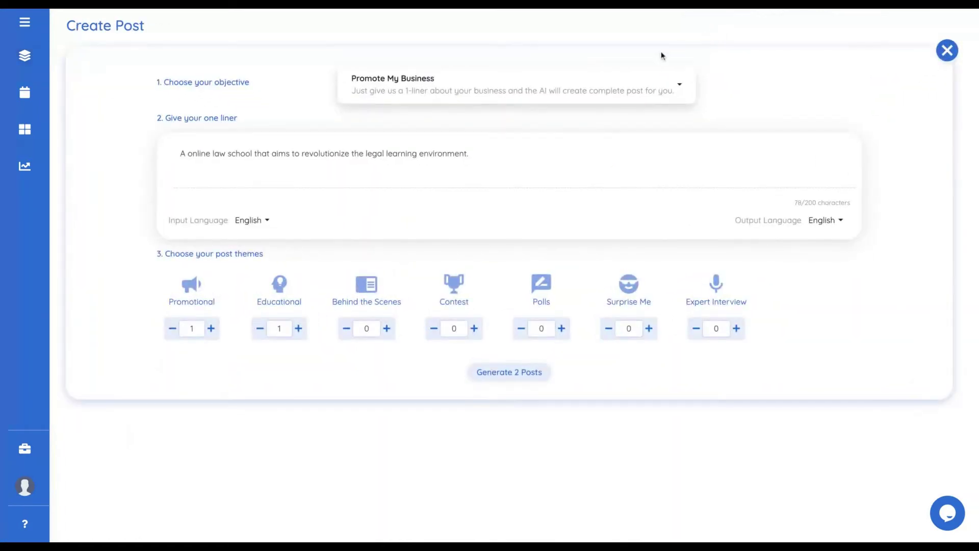
click(654, 83)
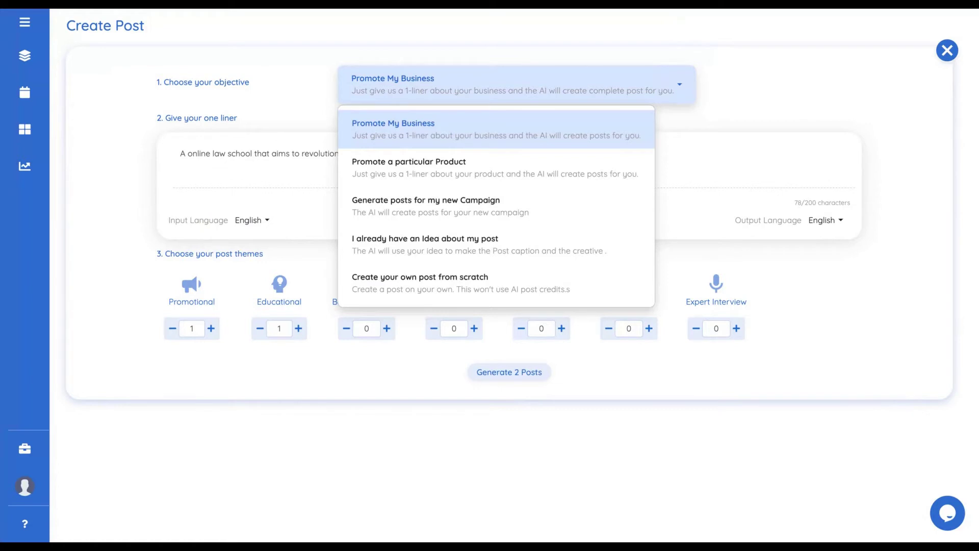
click(465, 243)
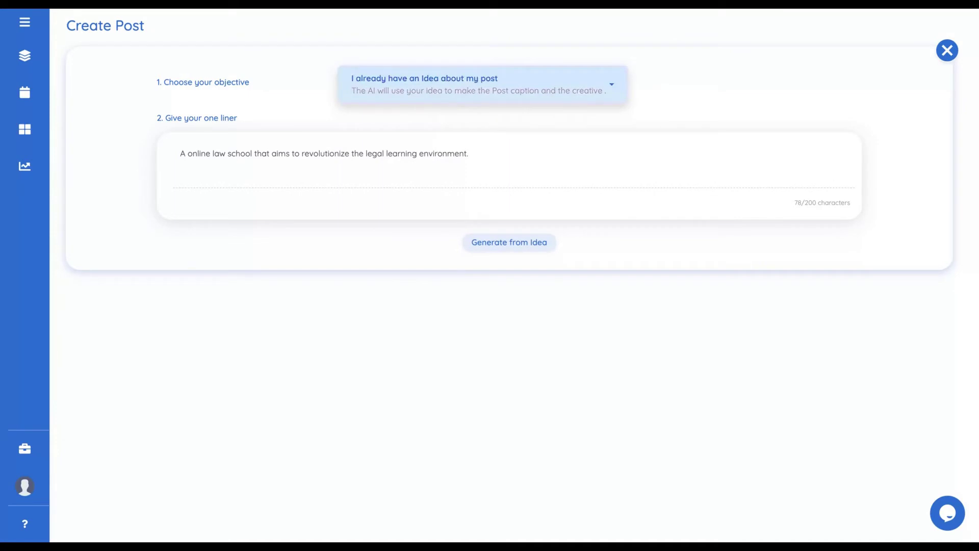
Replace the one-liner with the pandemic mental-health idea, accept the spelling fix, and generate
click(307, 160)
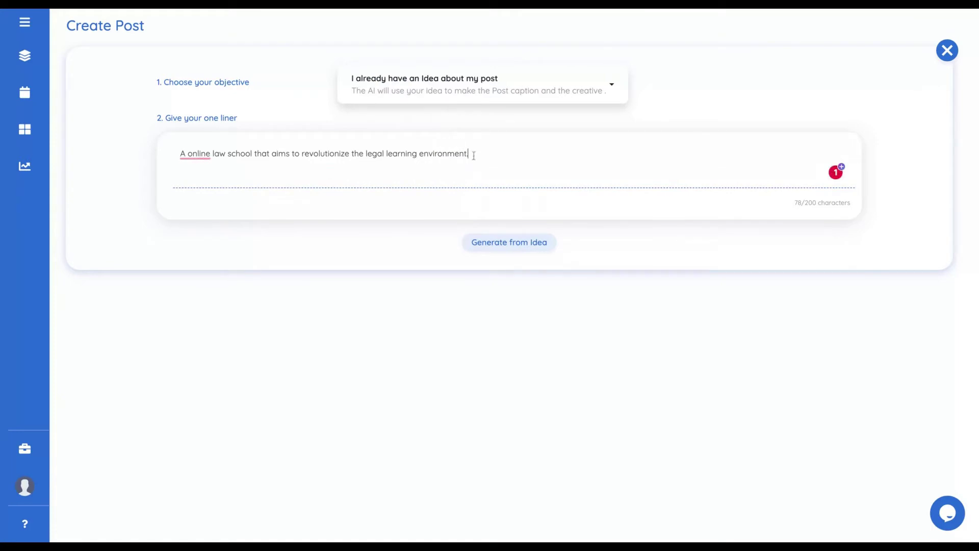
key(ctrl+a)
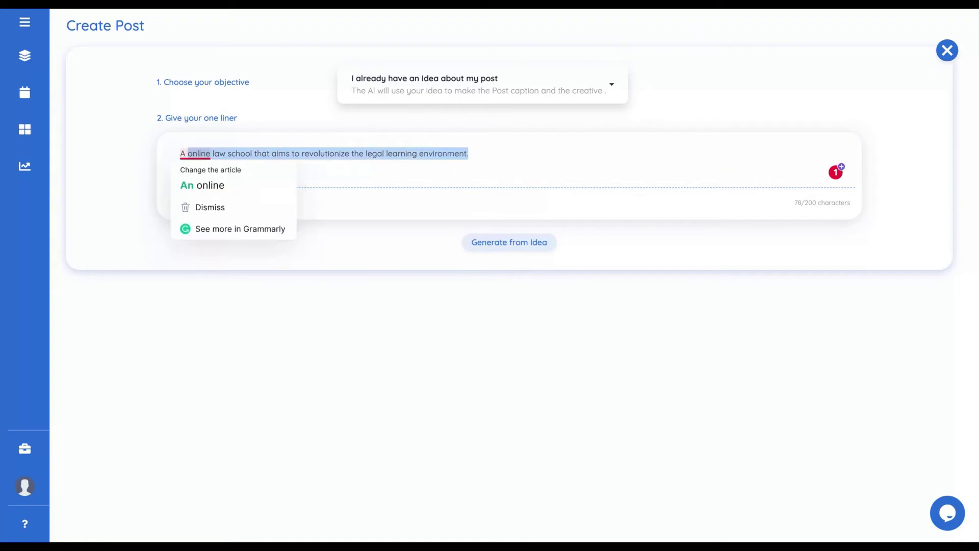
key(BackSpace)
text(Help people s)
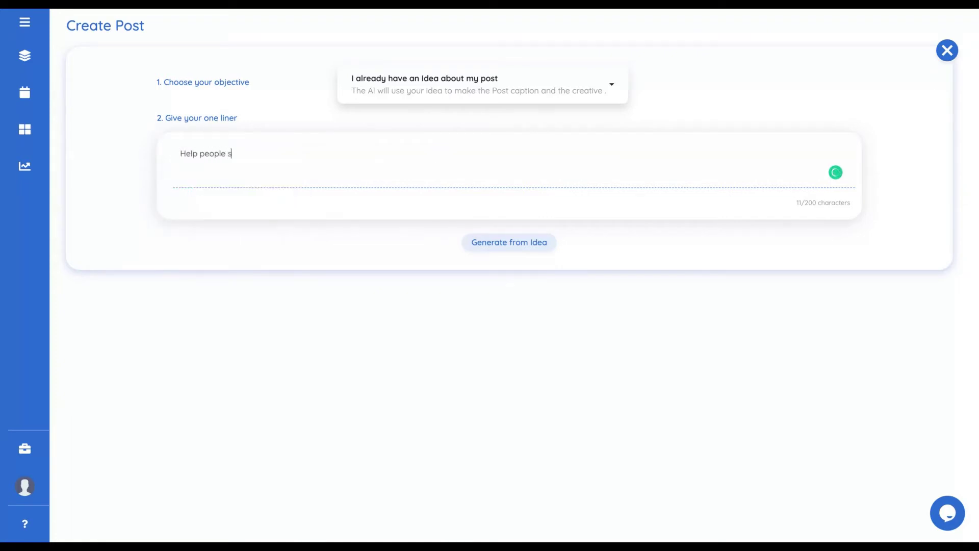
text(trugging with mental health issues during the pandemic.)
click(219, 157)
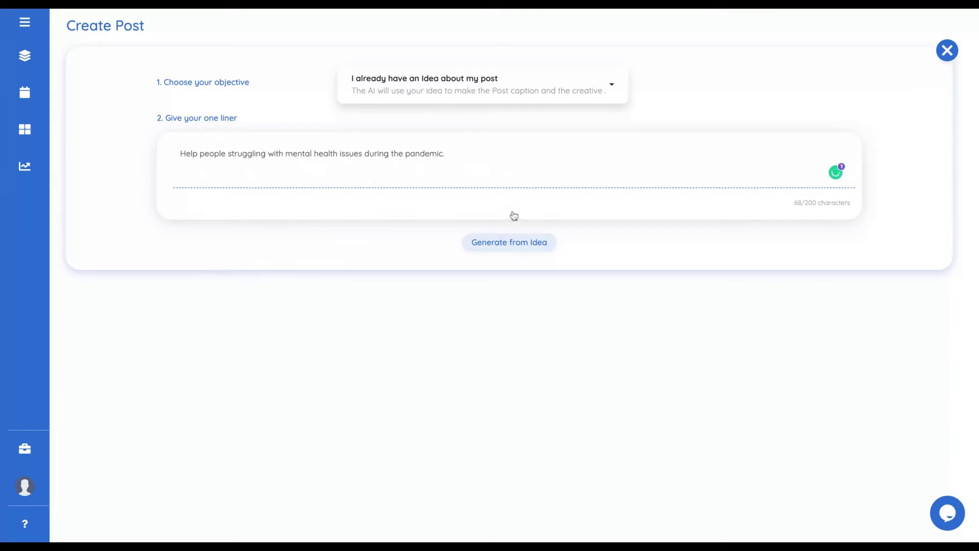
click(511, 247)
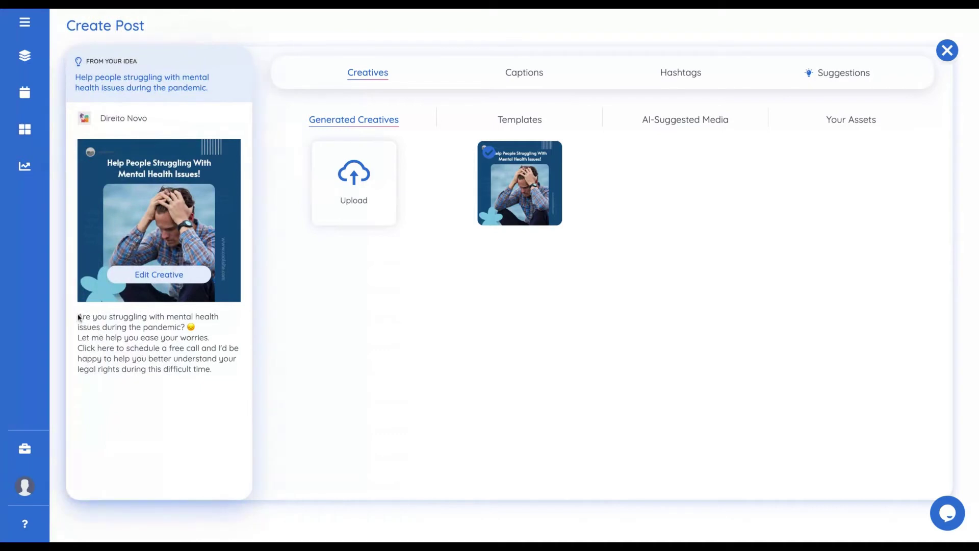
Highlight the mental-health caption, browse the Templates sub-tab, then select the generated creative
drag(79, 318, 195, 326)
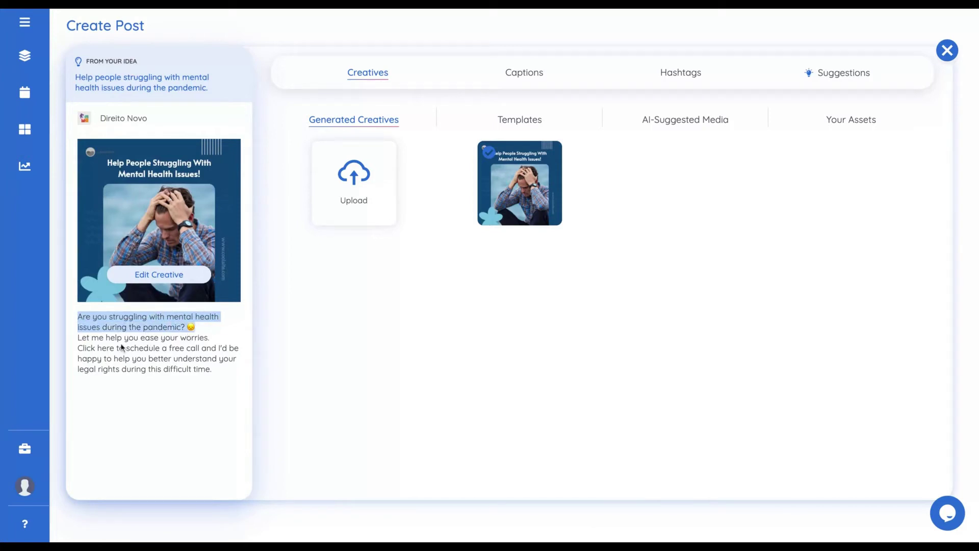
mouse_move(99, 343)
mouse_down()
mouse_move(135, 340)
mouse_move(218, 359)
mouse_move(212, 369)
mouse_up()
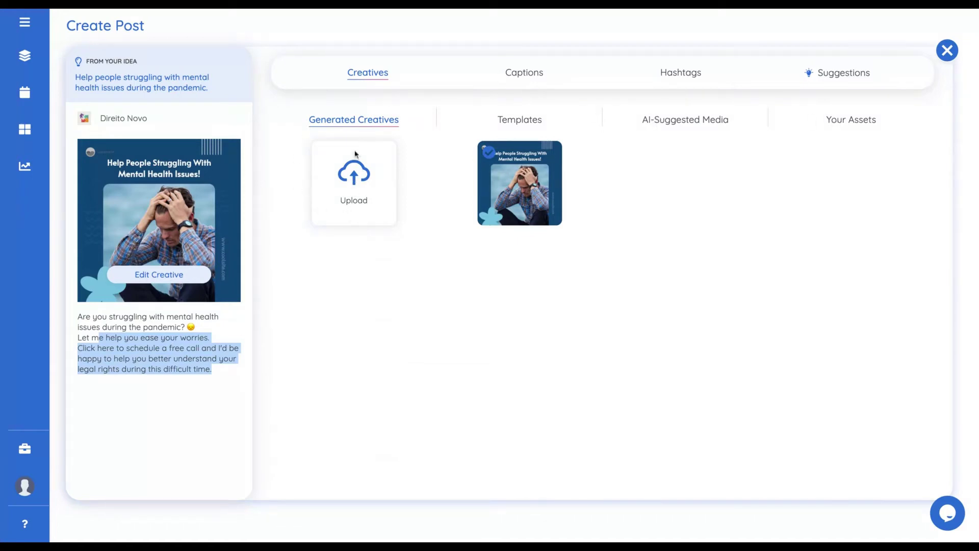
click(525, 121)
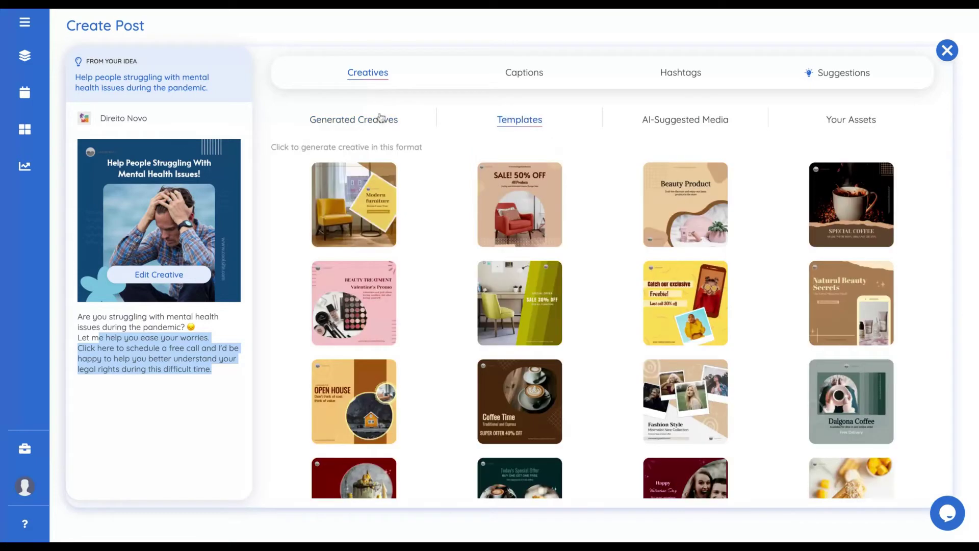
click(320, 126)
click(520, 184)
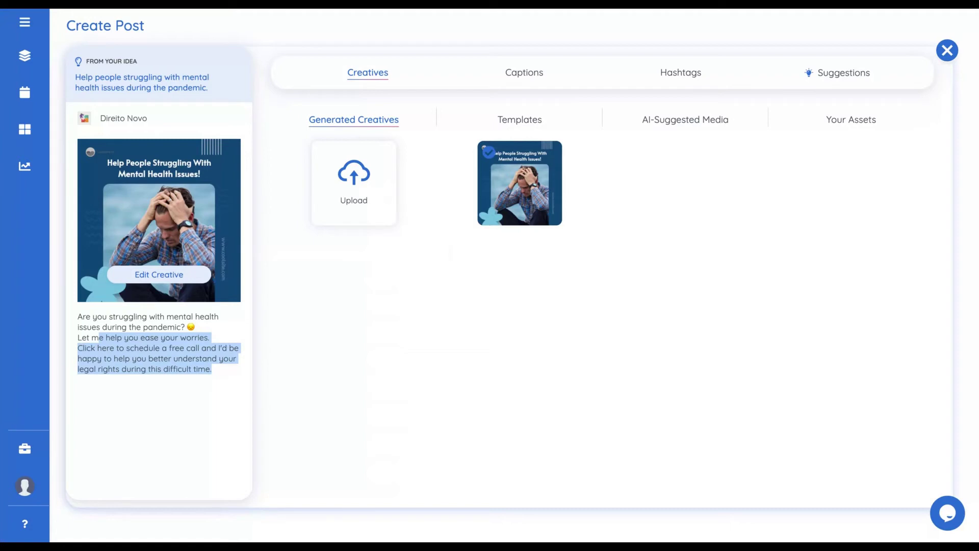
Review the caption options and apply the newly suggested caption to the post
click(520, 76)
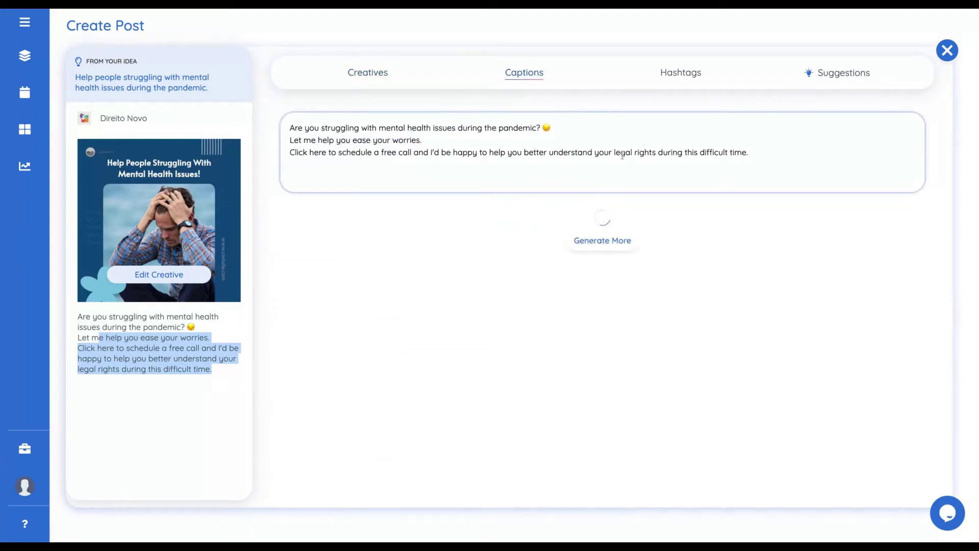
click(781, 152)
key(ctrl+shift+Up)
key(ctrl+shift+Up)
key(ctrl+shift+Up)
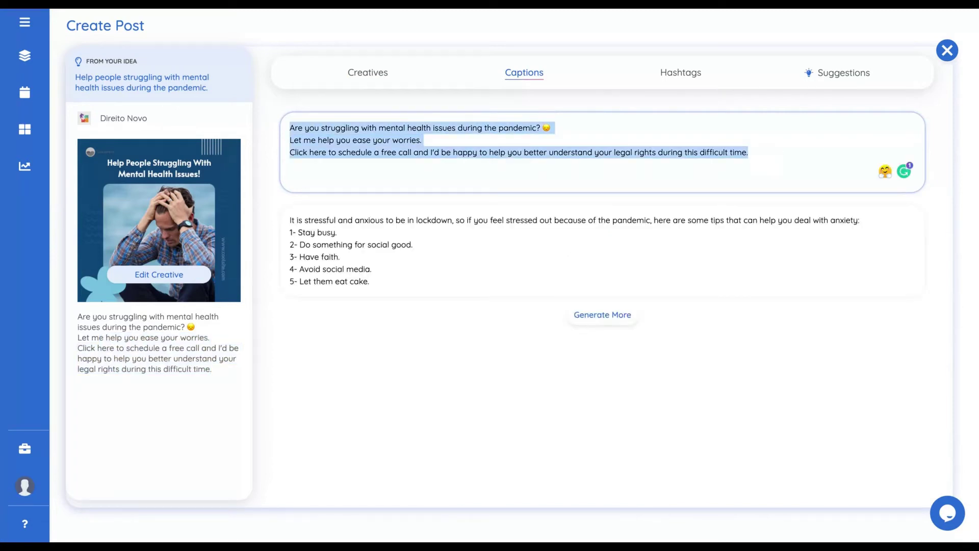
click(400, 256)
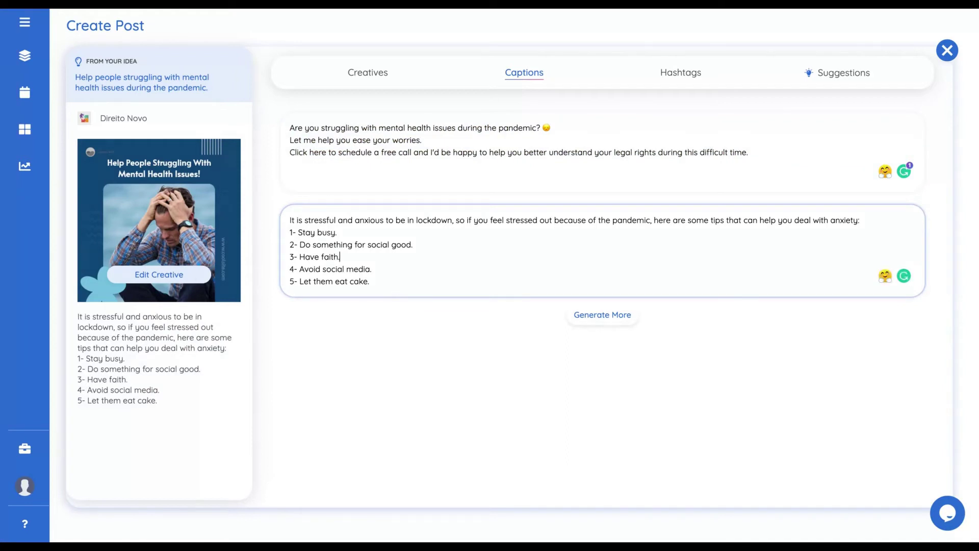
Request more caption suggestions, then move on to the post's hashtag suggestions
key(ctrl+a)
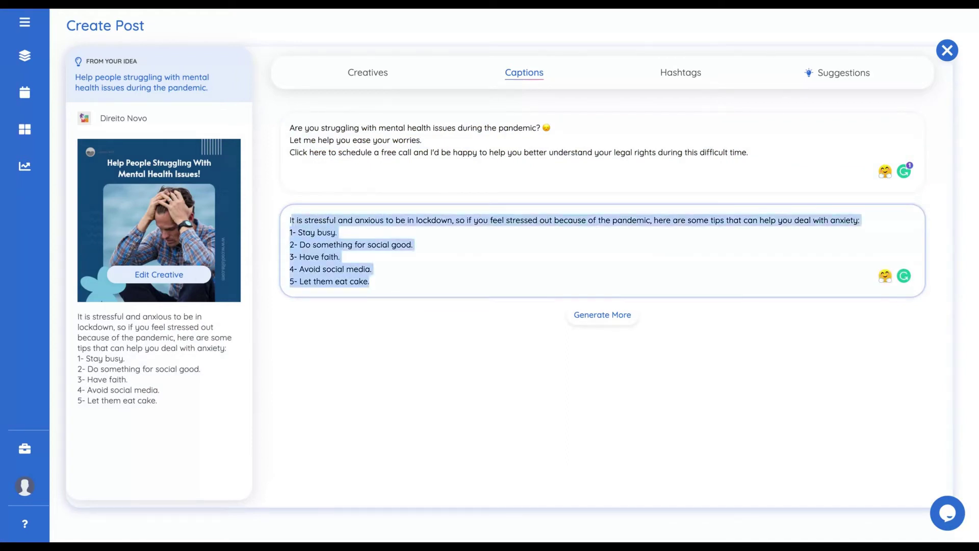
click(330, 256)
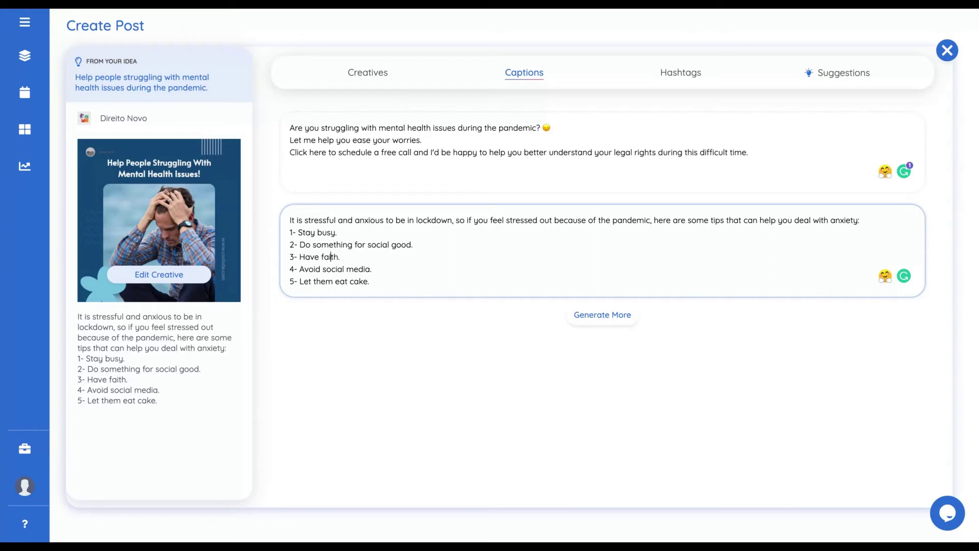
click(610, 321)
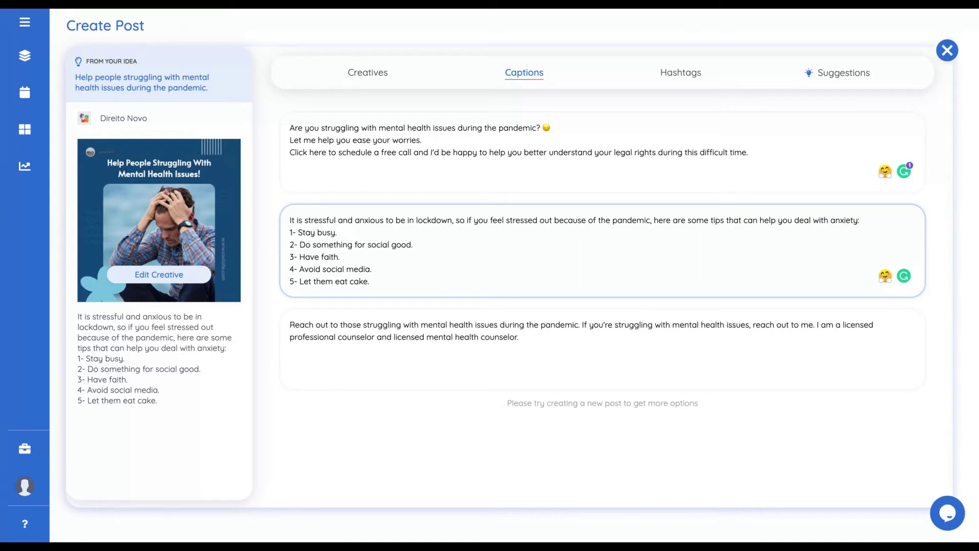
click(681, 74)
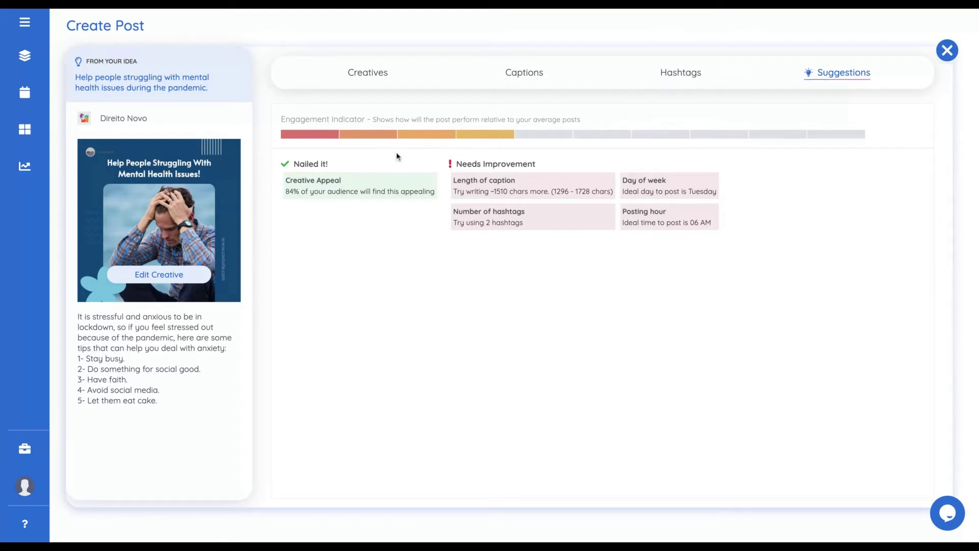
Highlight the creative appeal, caption length, hashtag count and posting hour tips, then view hashtags
mouse_move(306, 191)
mouse_down()
mouse_move(288, 180)
mouse_move(342, 182)
mouse_up()
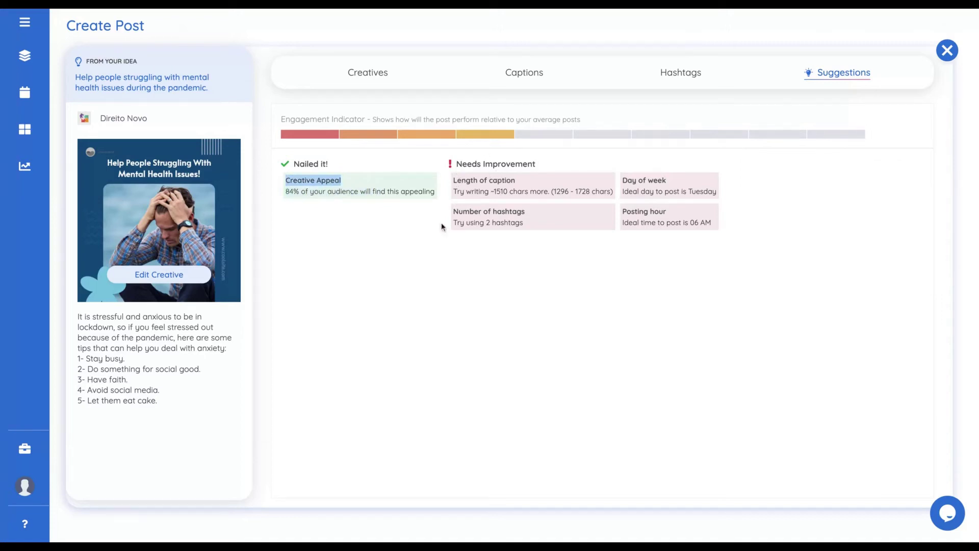
drag(508, 192, 455, 177)
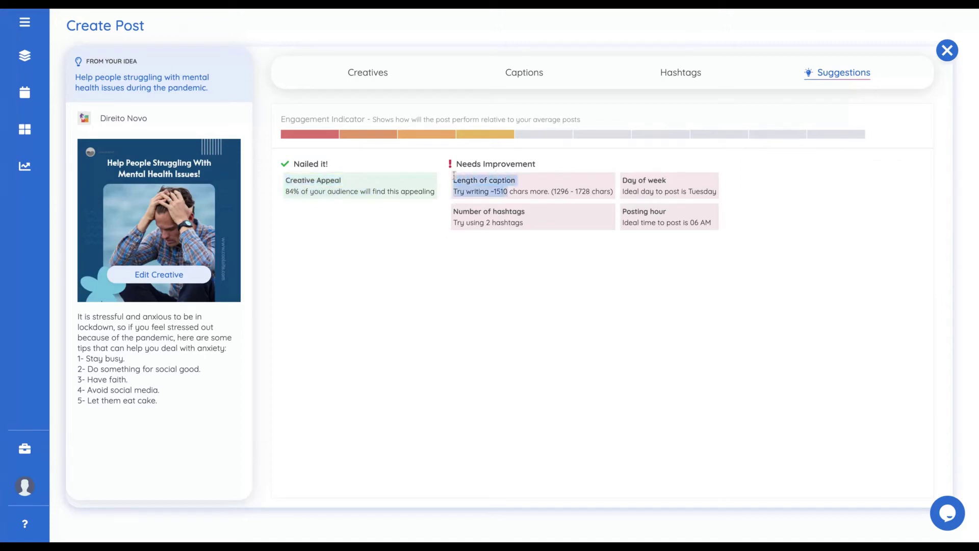
drag(490, 211, 524, 223)
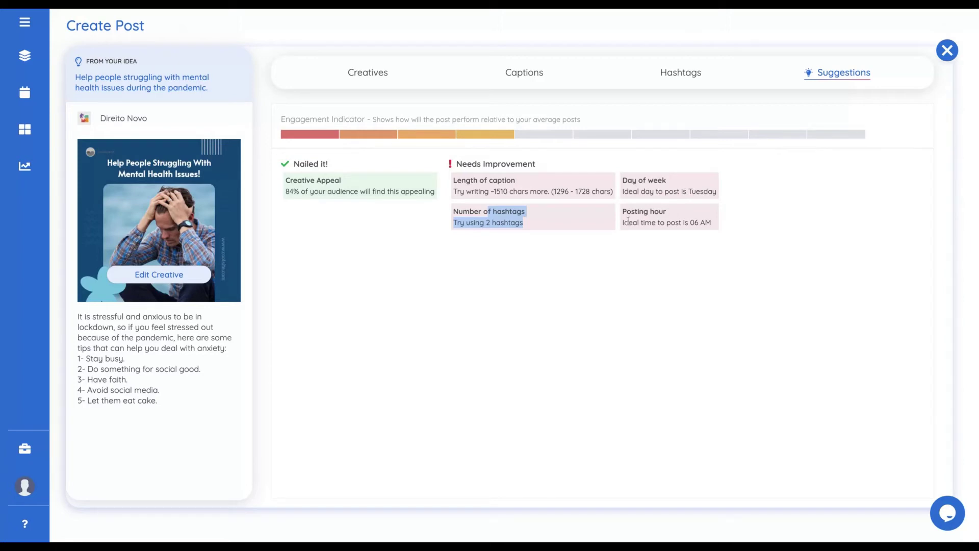
drag(628, 222, 712, 222)
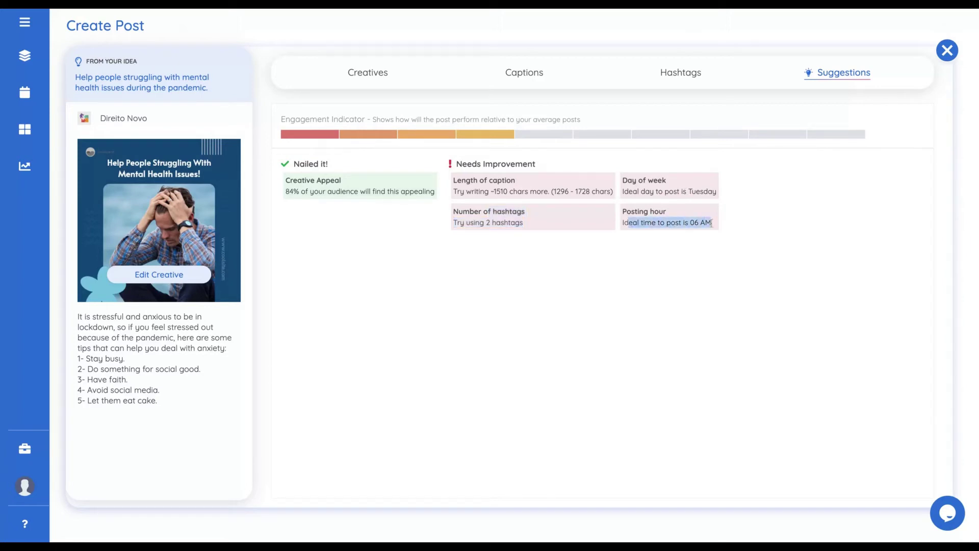
click(674, 77)
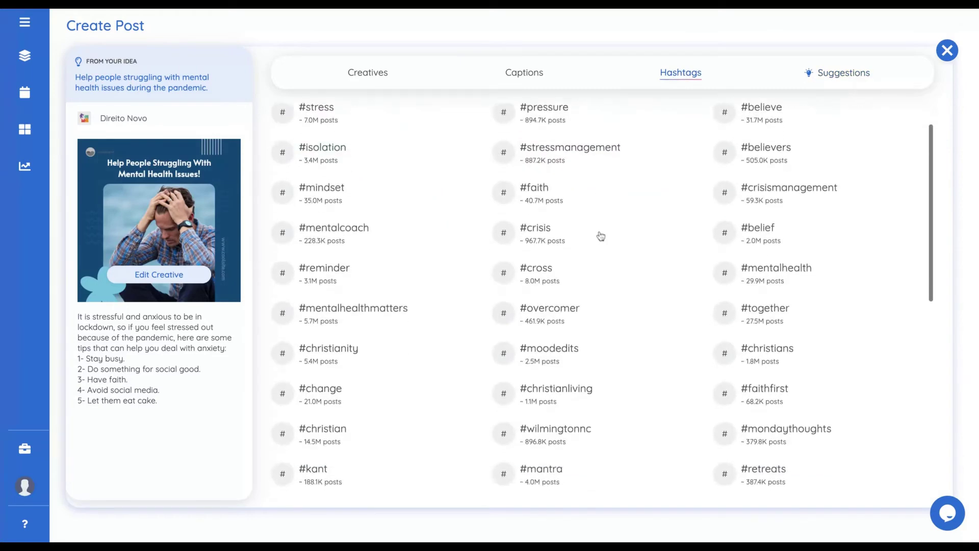
scroll(600, 237, down, 1)
scroll(597, 234, down, 1)
scroll(597, 234, down, 1)
scroll(597, 235, down, 4)
scroll(440, 227, up, 10)
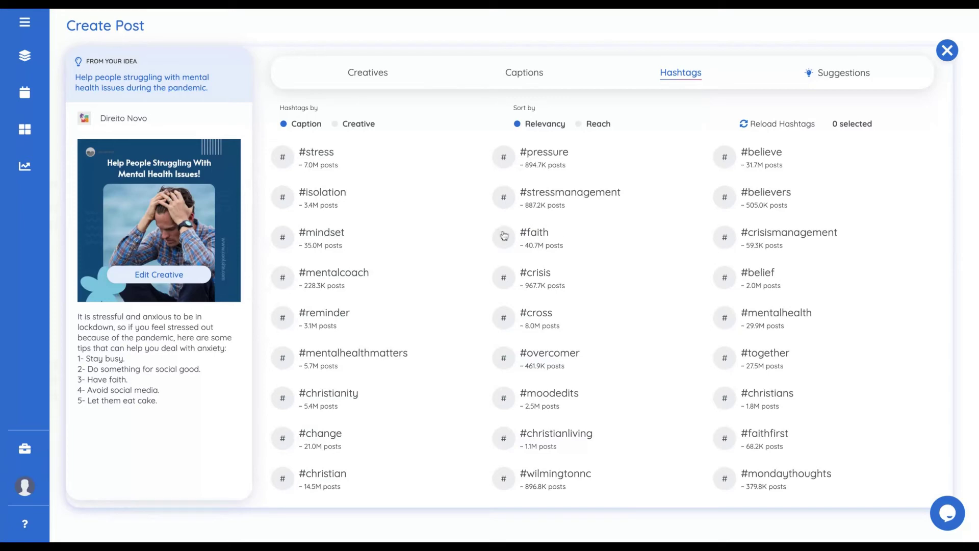
Close the post and start a new one with the 'Generate posts for my new Campaign' objective
click(950, 52)
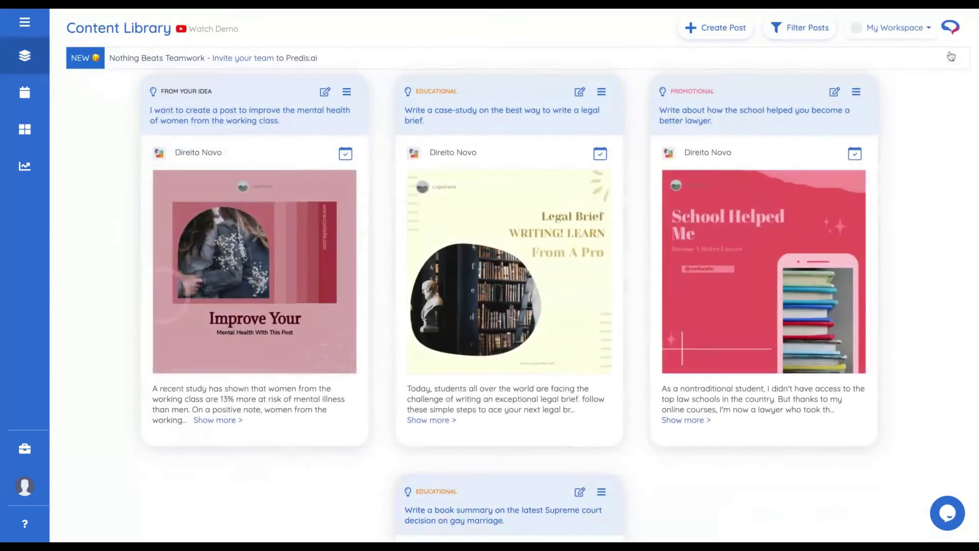
click(719, 30)
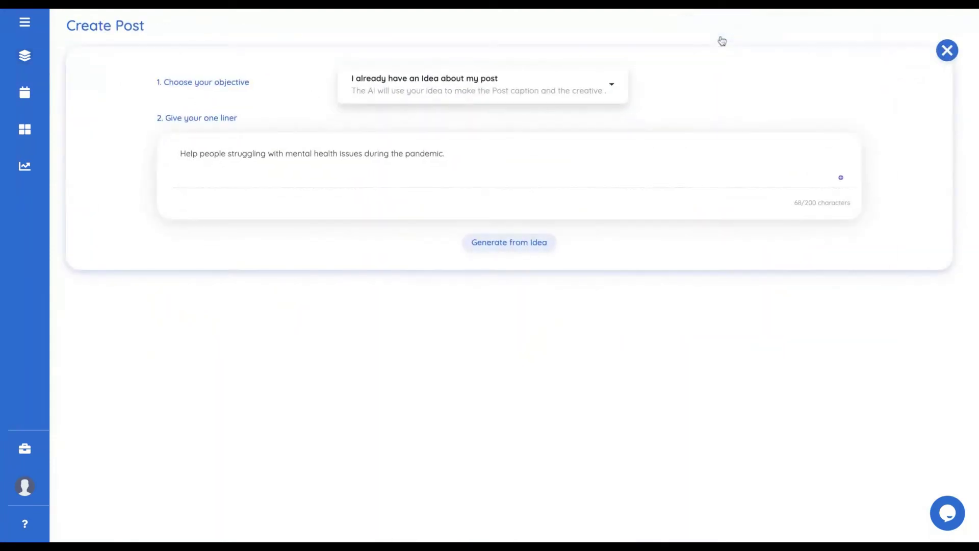
click(611, 84)
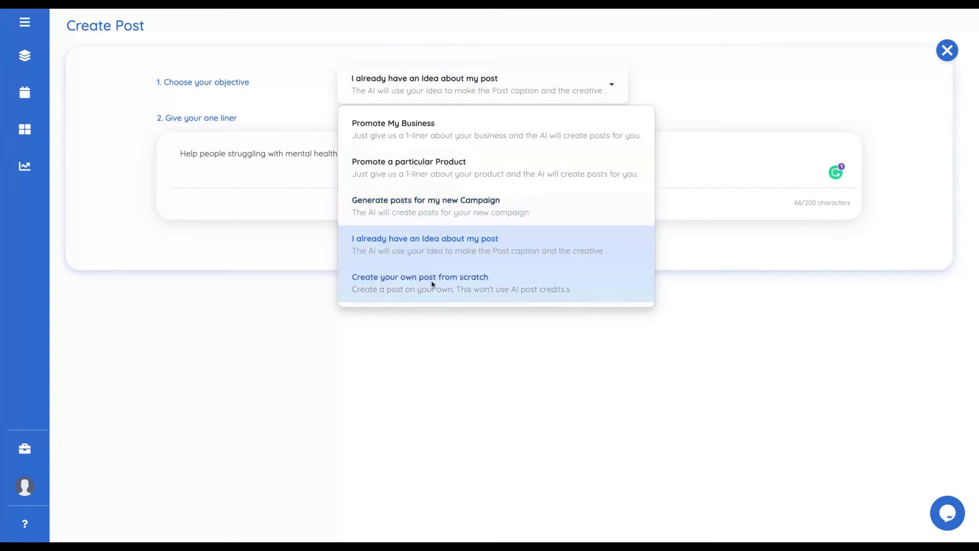
click(430, 302)
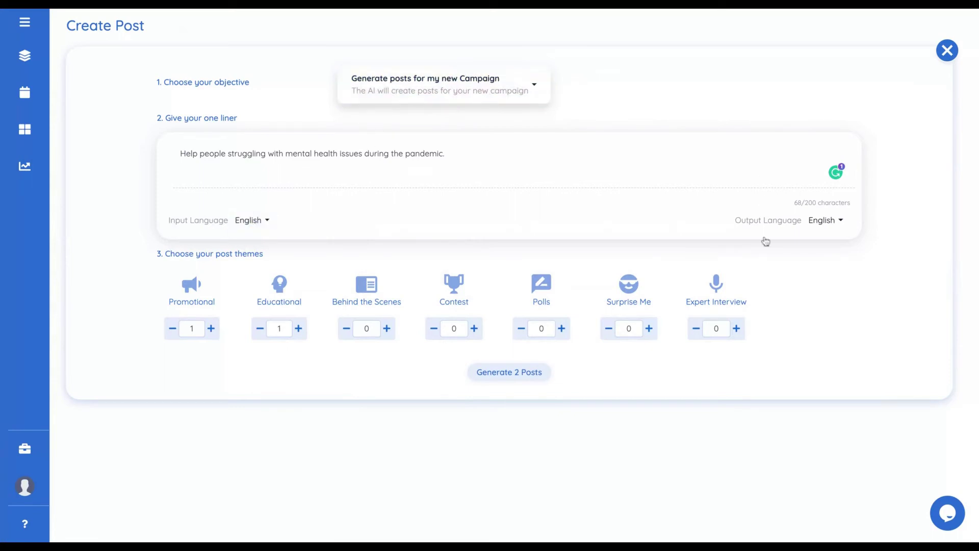
click(253, 223)
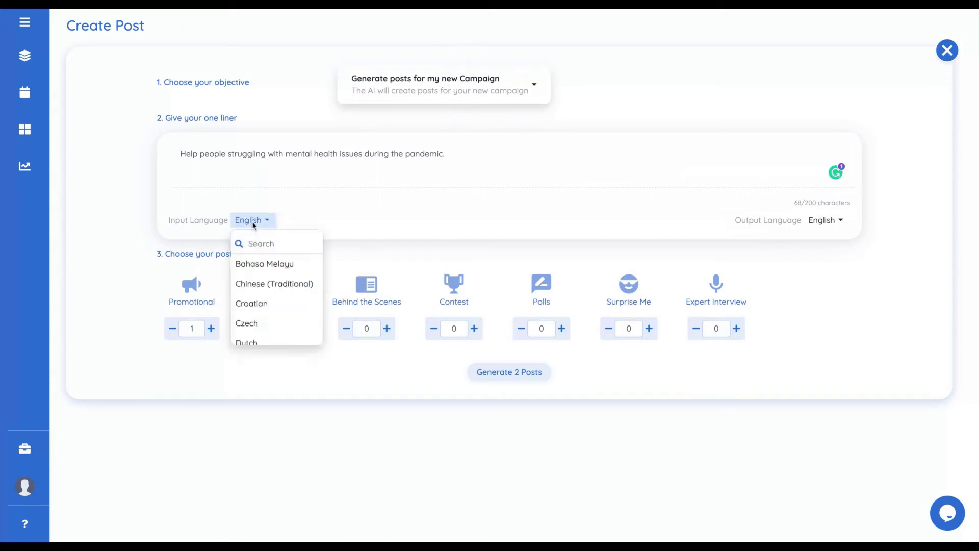
scroll(250, 293, down, 3)
scroll(250, 293, down, 1)
scroll(252, 291, down, 1)
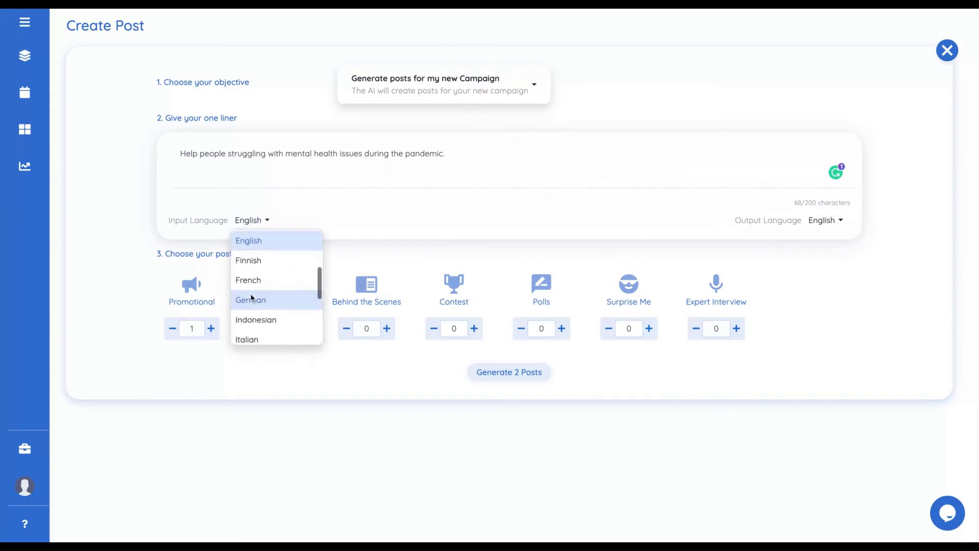
scroll(257, 329, down, 1)
scroll(264, 306, down, 2)
scroll(267, 299, down, 1)
scroll(267, 300, down, 1)
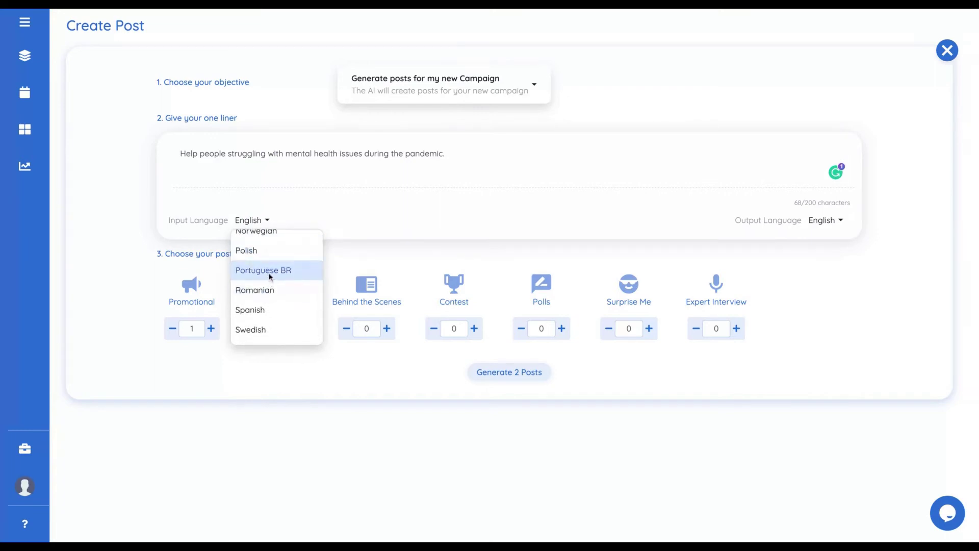
scroll(265, 315, up, 2)
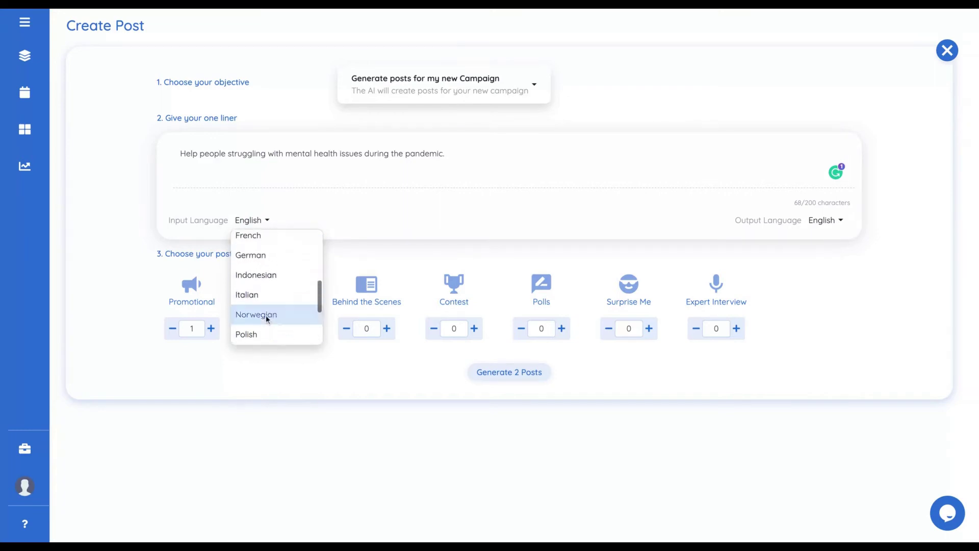
scroll(266, 315, up, 2)
scroll(266, 315, up, 1)
scroll(266, 316, up, 2)
scroll(276, 291, up, 2)
scroll(276, 290, up, 2)
scroll(275, 292, down, 1)
scroll(276, 291, down, 3)
scroll(276, 290, up, 1)
scroll(276, 292, up, 2)
scroll(275, 313, up, 3)
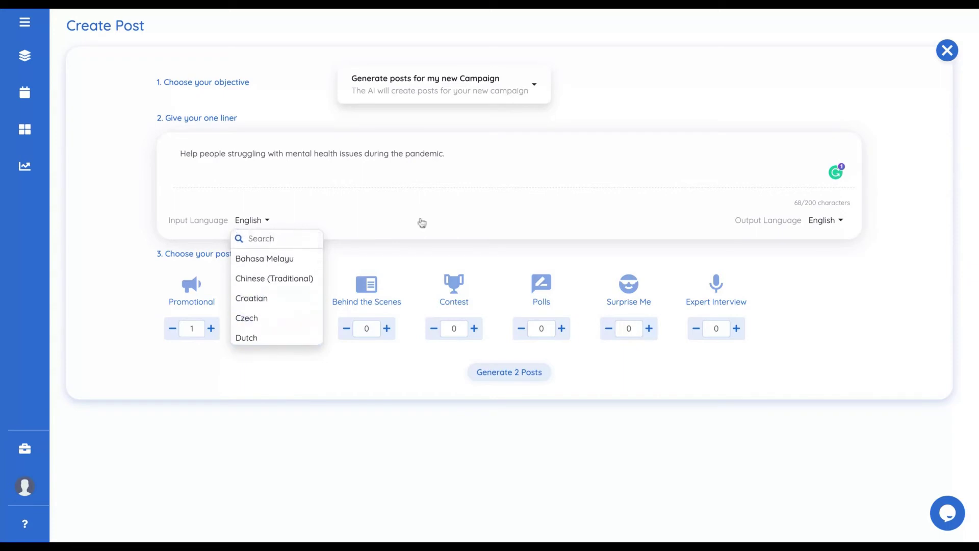
click(446, 201)
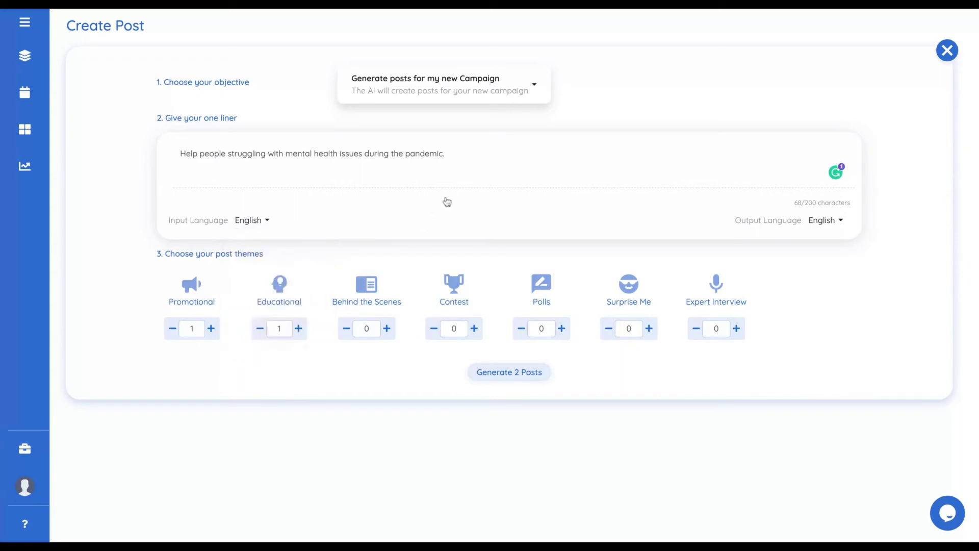
click(825, 222)
click(674, 187)
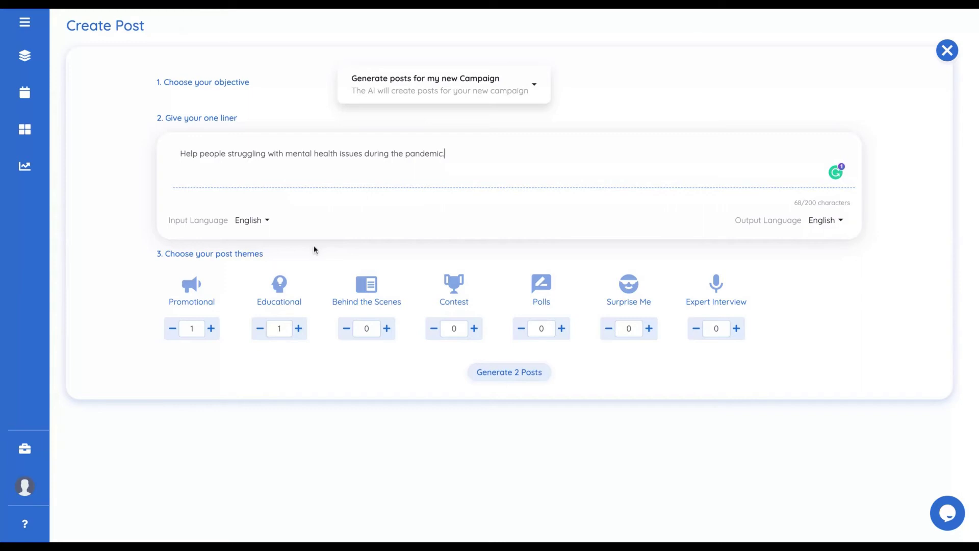
Keep Educational at one and add one each of Behind the Scenes, Polls and Surprise Me
click(299, 329)
click(299, 328)
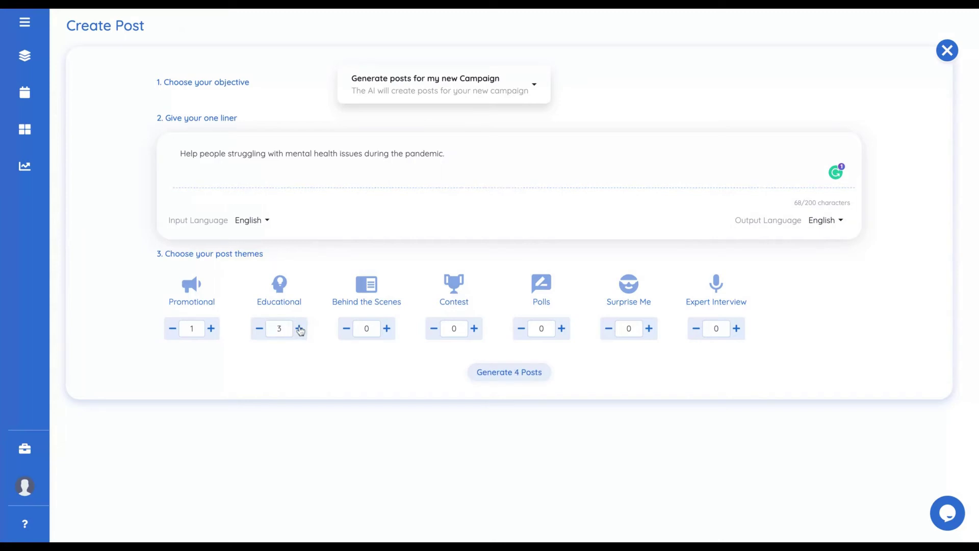
click(259, 330)
click(388, 329)
click(563, 329)
click(650, 329)
Replace the one-liner with a pasted relationships idea and generate the five campaign posts
click(461, 152)
key(ctrl+a)
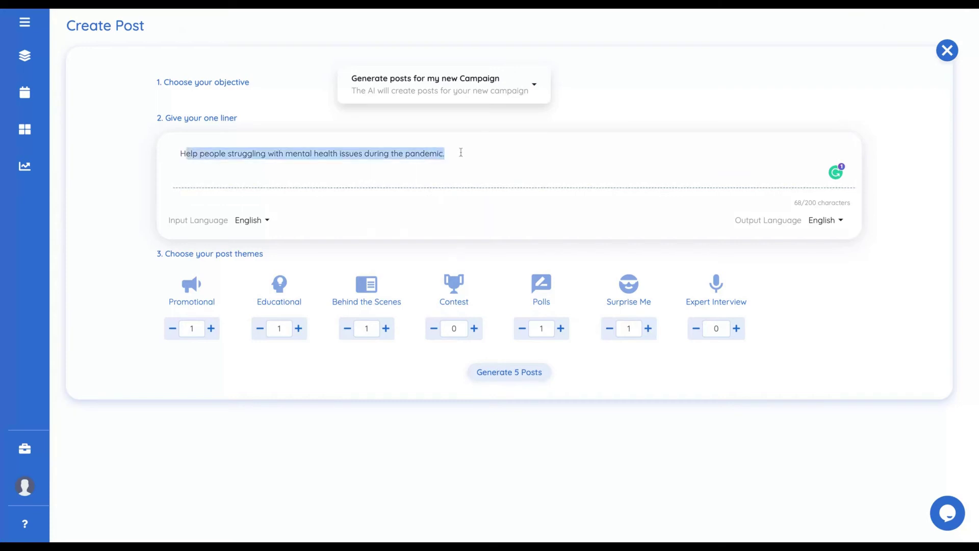
text(I want to educate people on how to build a better world through solid relationships.)
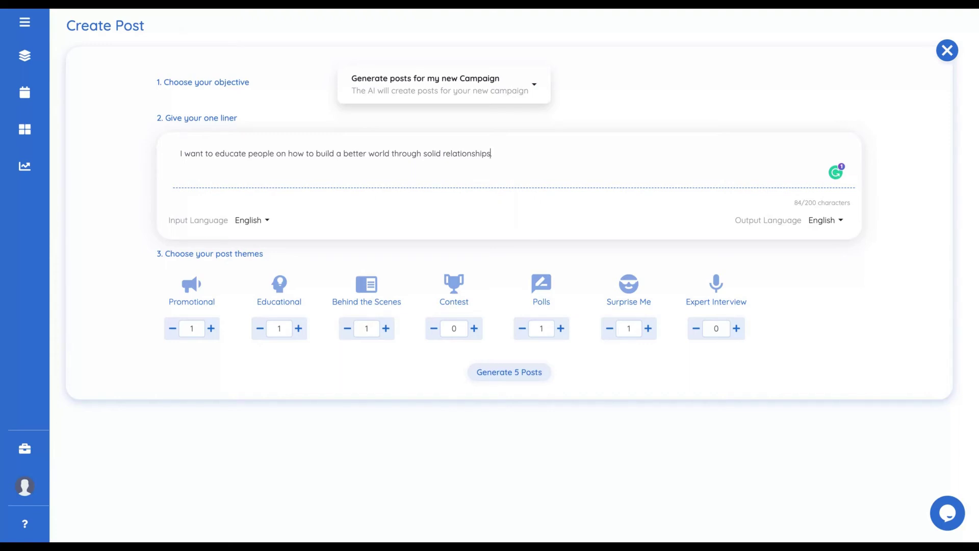
click(498, 380)
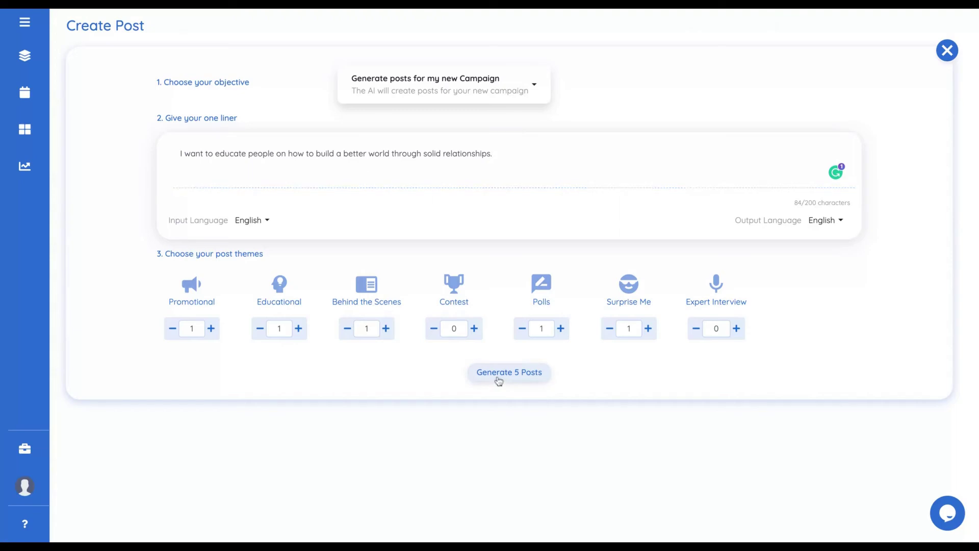
scroll(453, 204, down, 2)
scroll(439, 296, down, 3)
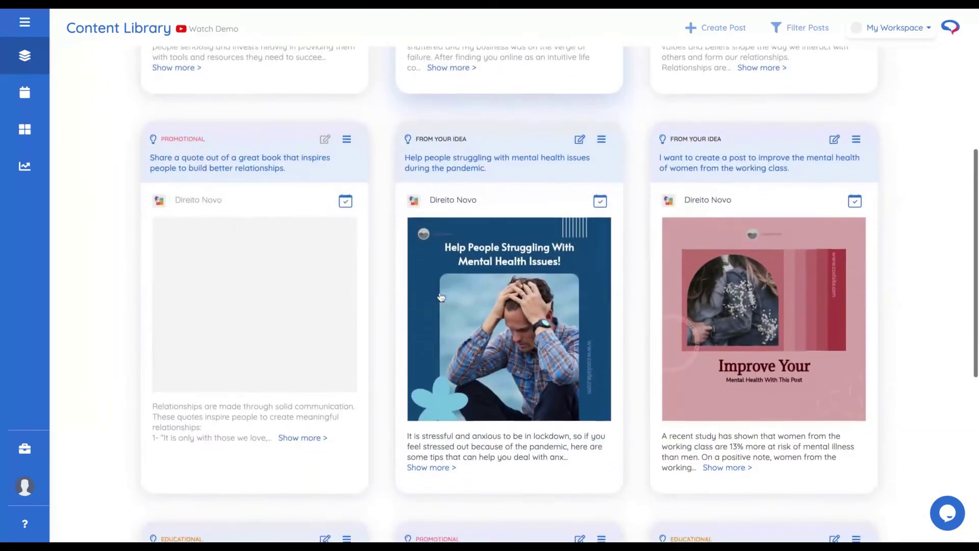
scroll(441, 297, up, 2)
scroll(441, 297, up, 3)
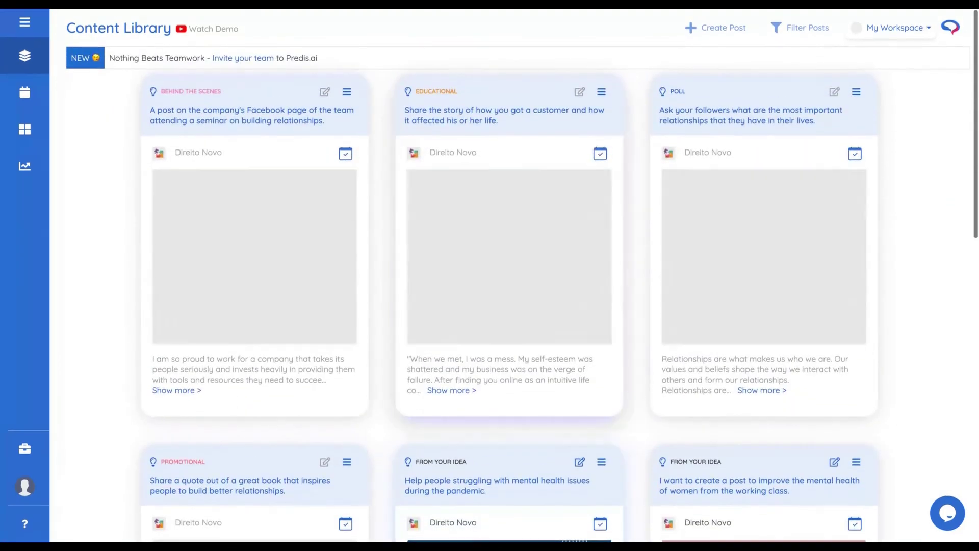
scroll(442, 297, down, 3)
scroll(498, 176, down, 1)
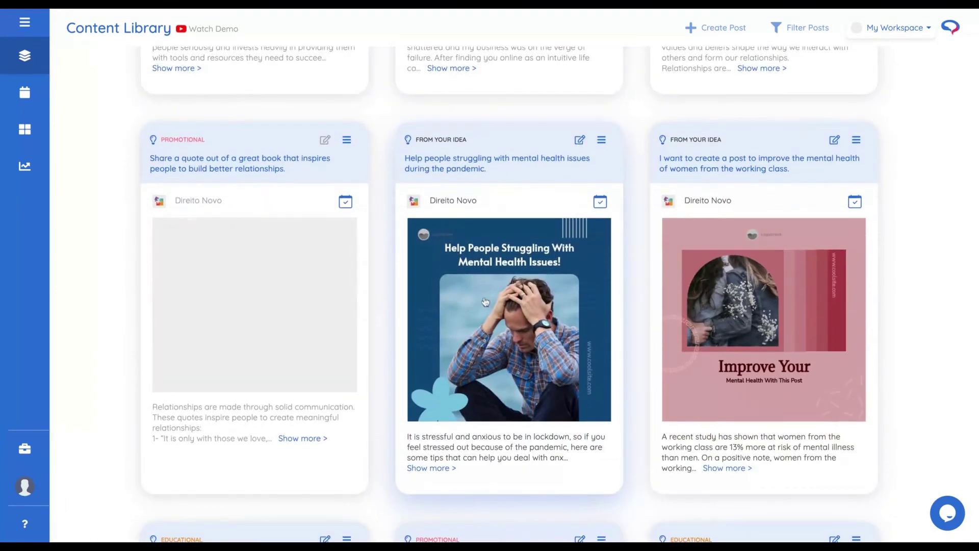
scroll(496, 445, up, 1)
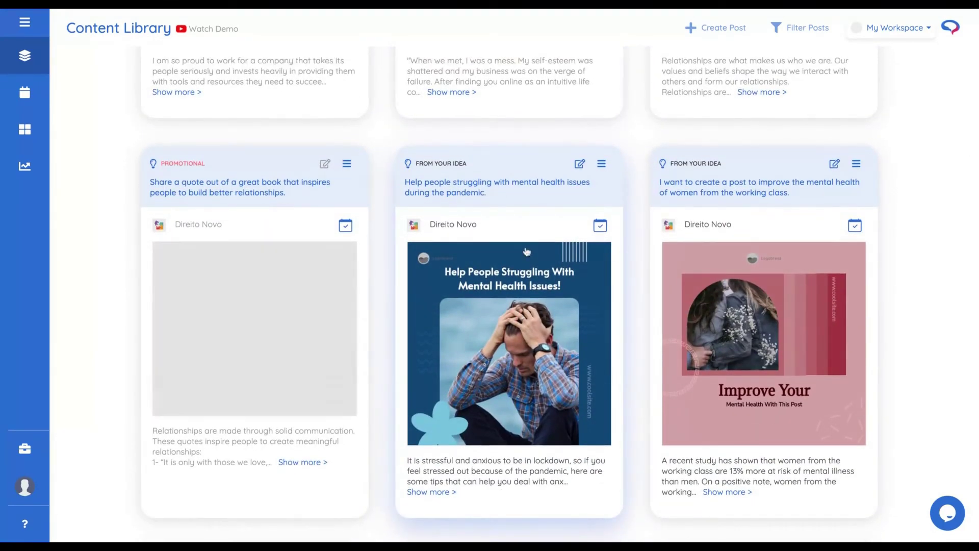
scroll(253, 332, up, 1)
scroll(253, 322, up, 2)
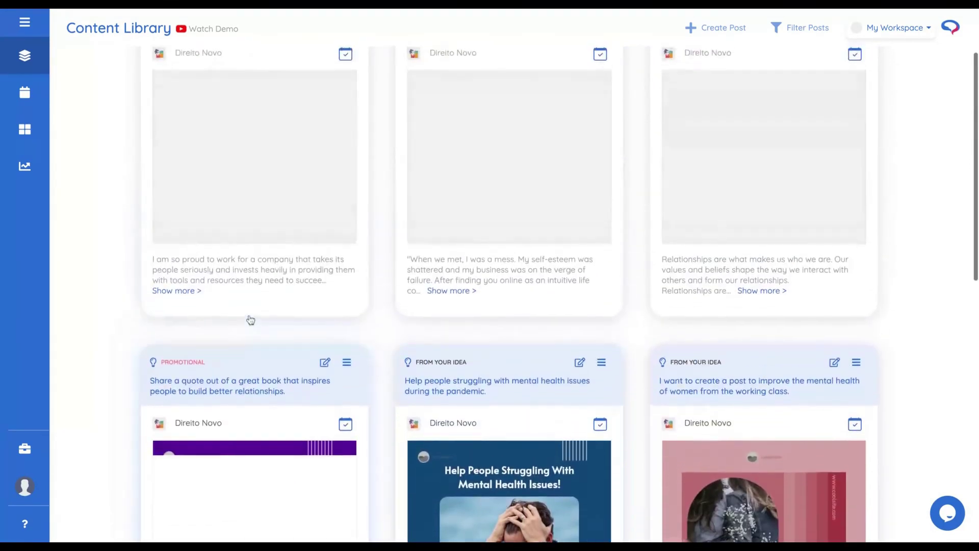
scroll(251, 321, up, 1)
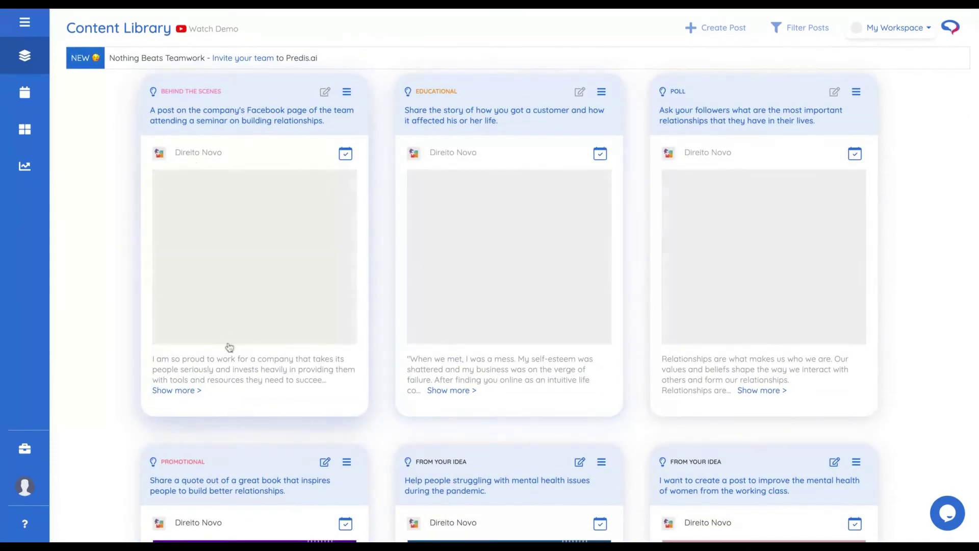
scroll(230, 352, down, 3)
scroll(230, 352, up, 1)
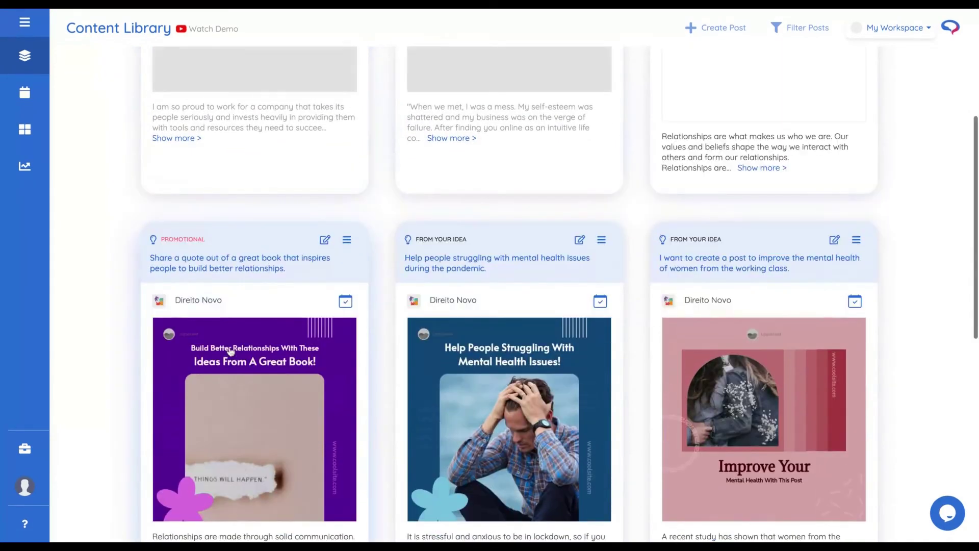
scroll(447, 271, down, 2)
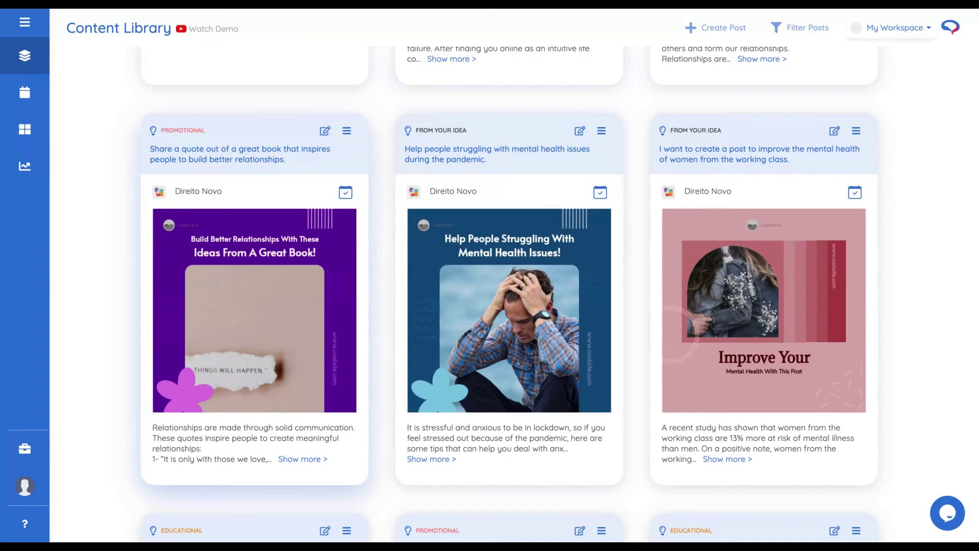
scroll(509, 294, up, 5)
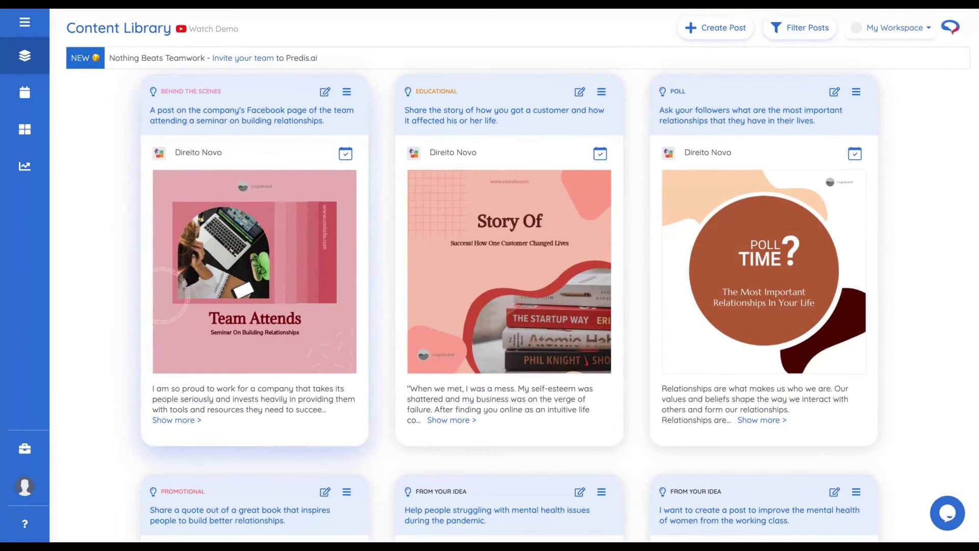
click(347, 92)
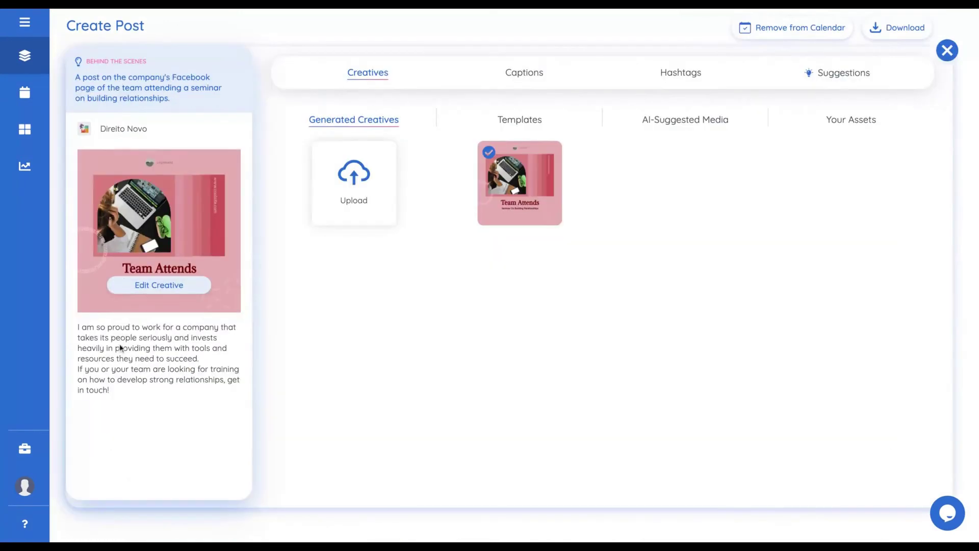
click(514, 77)
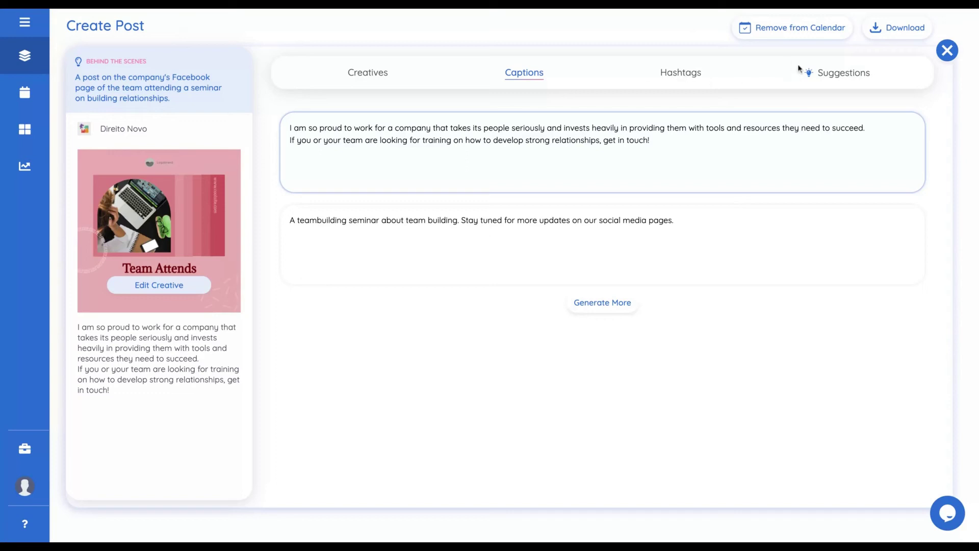
click(821, 80)
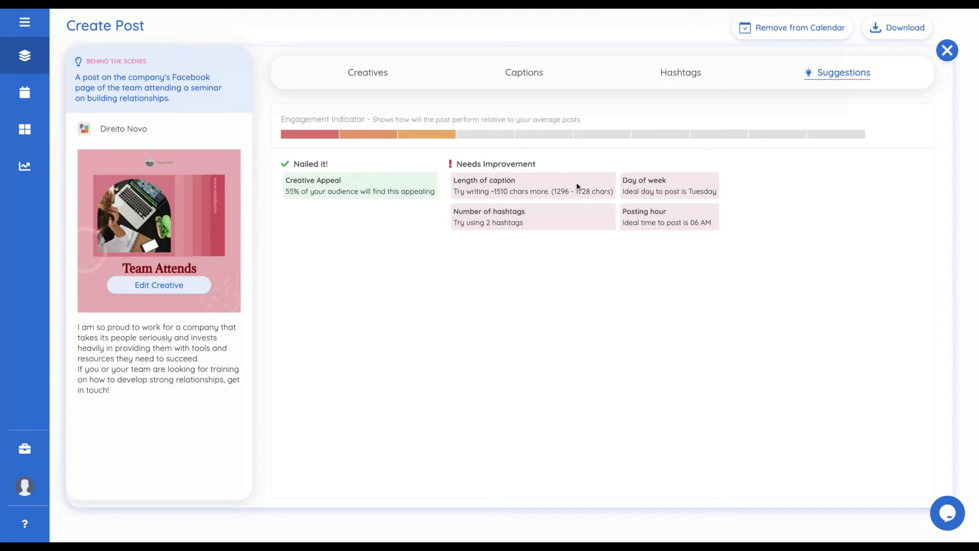
click(947, 50)
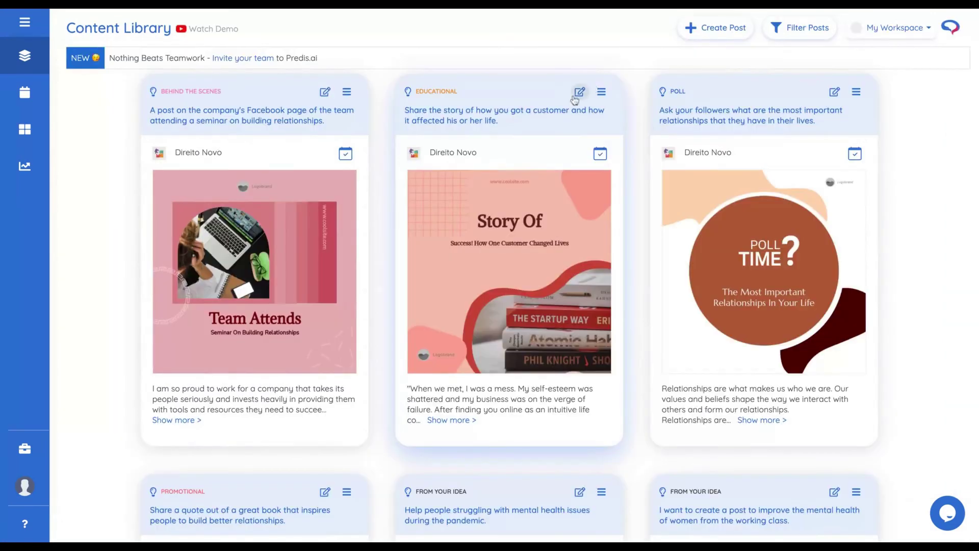
click(579, 93)
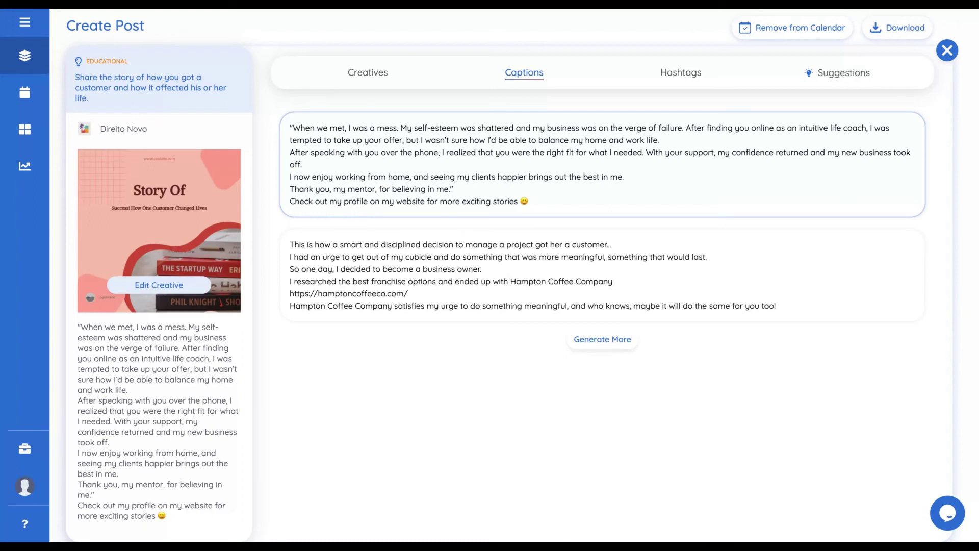
click(948, 52)
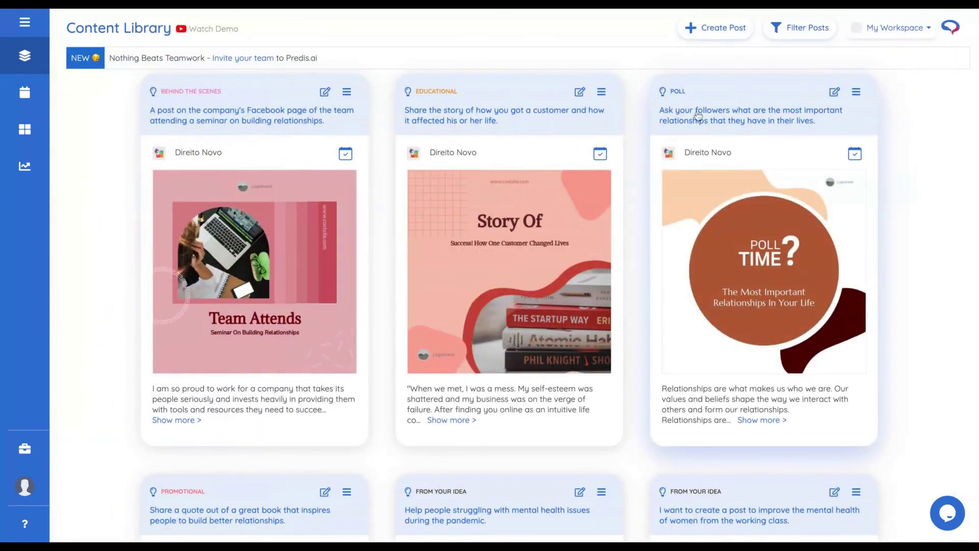
click(828, 95)
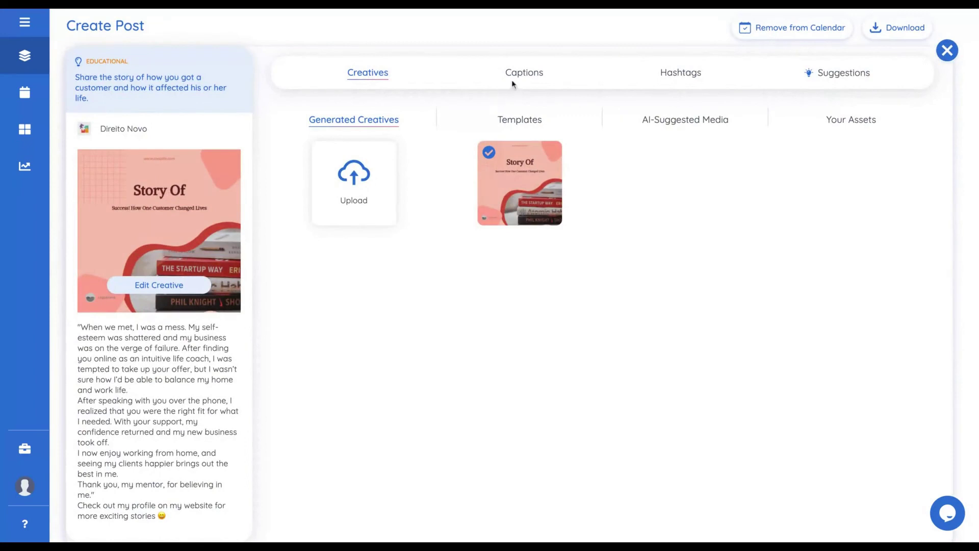
click(520, 76)
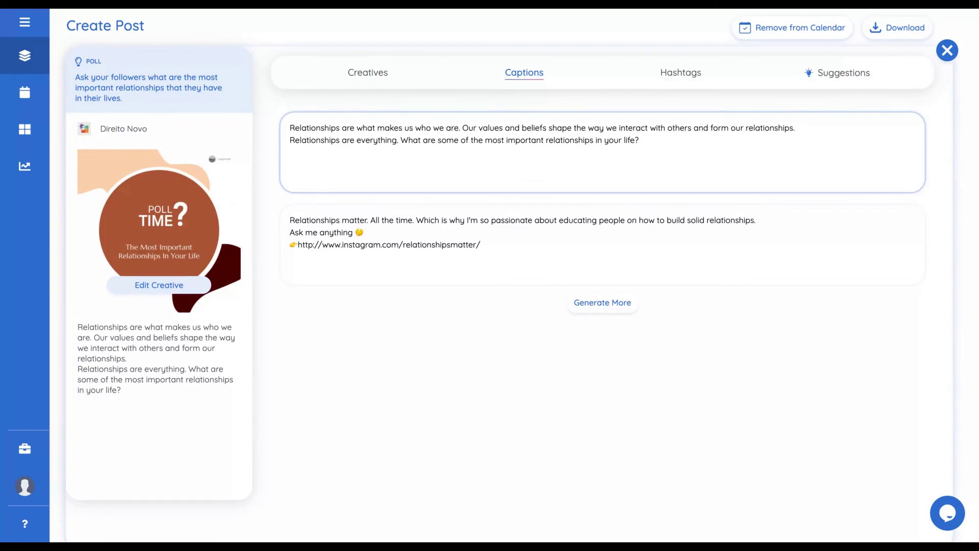
click(948, 50)
scroll(313, 162, down, 5)
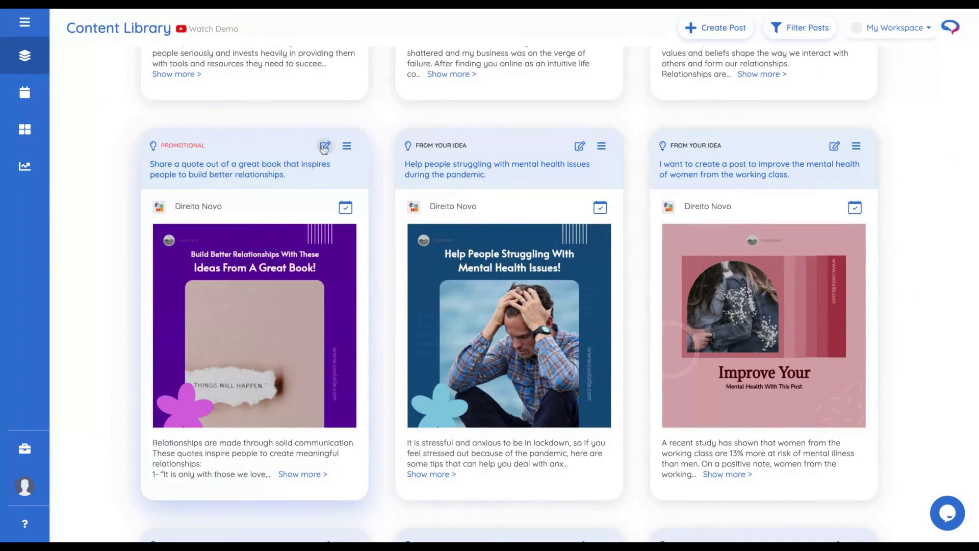
click(323, 146)
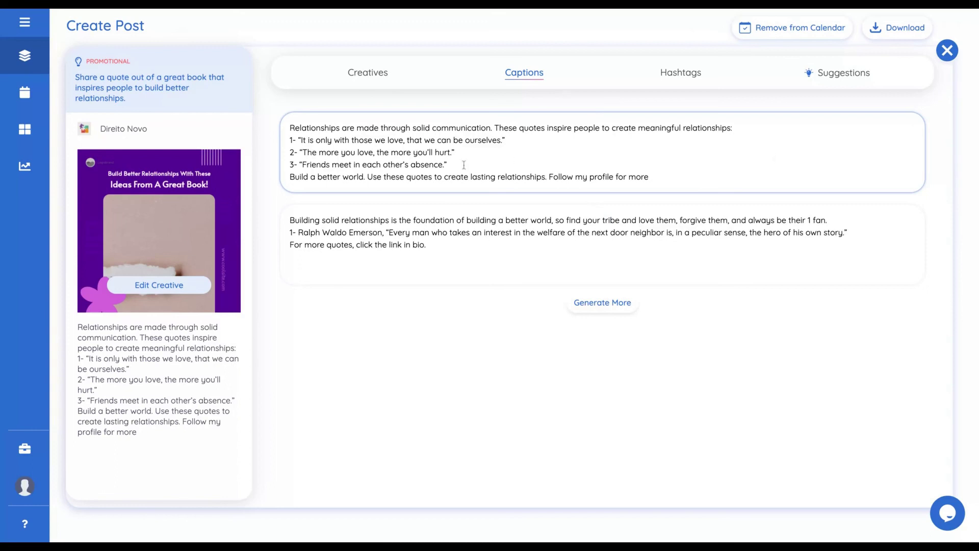
shift+click(663, 182)
key(ctrl+a)
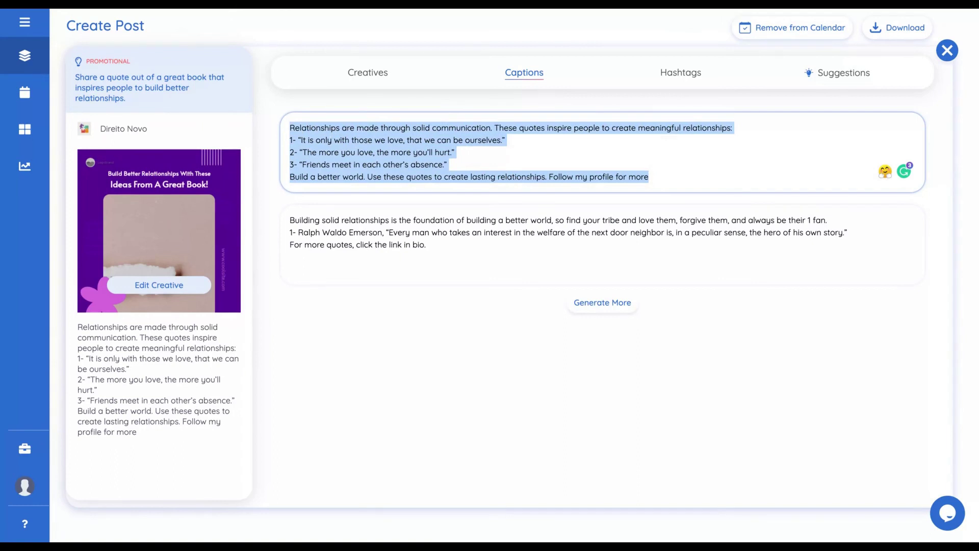
click(519, 166)
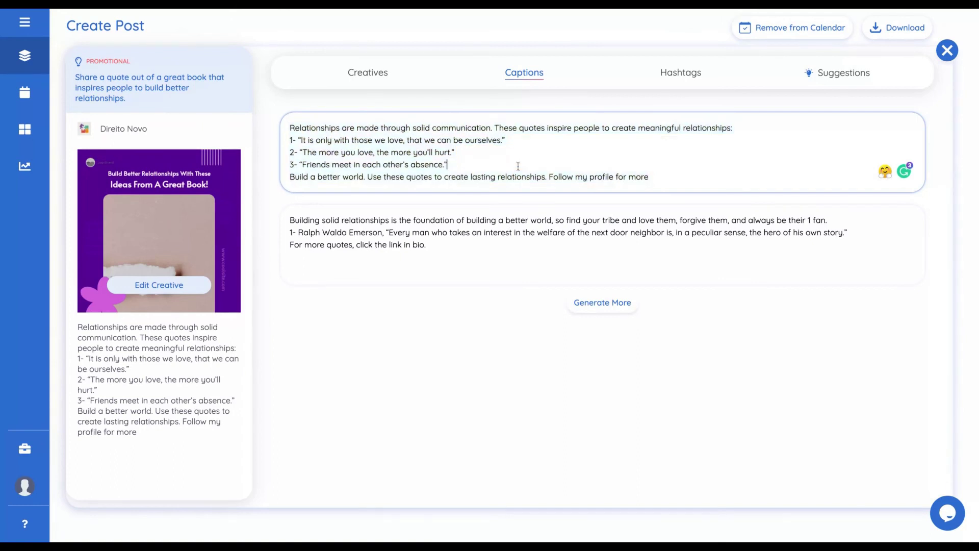
click(364, 76)
click(952, 51)
click(346, 91)
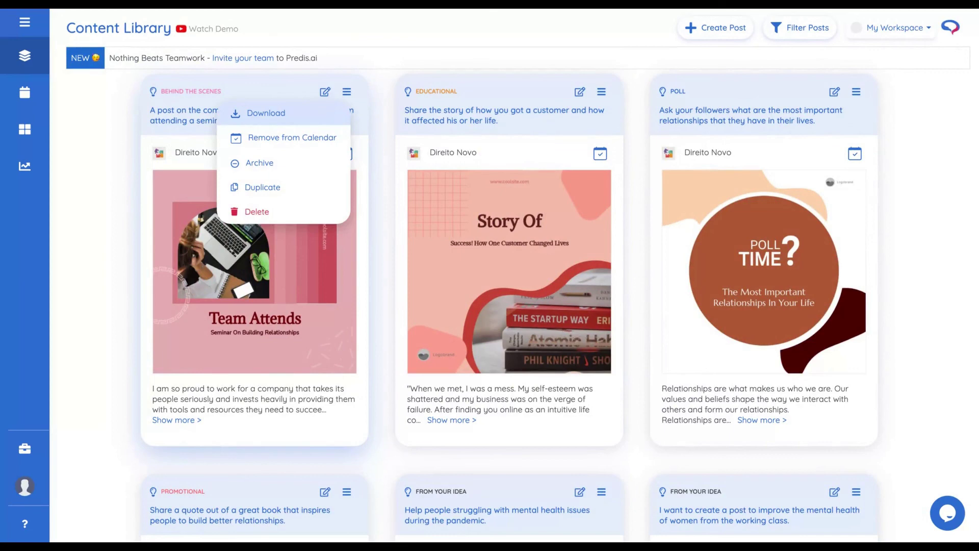
click(601, 92)
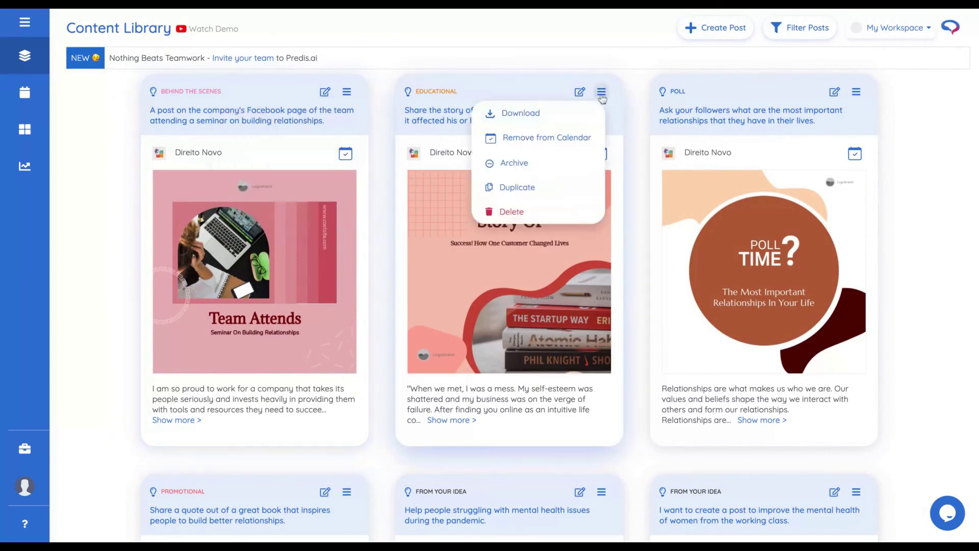
click(549, 121)
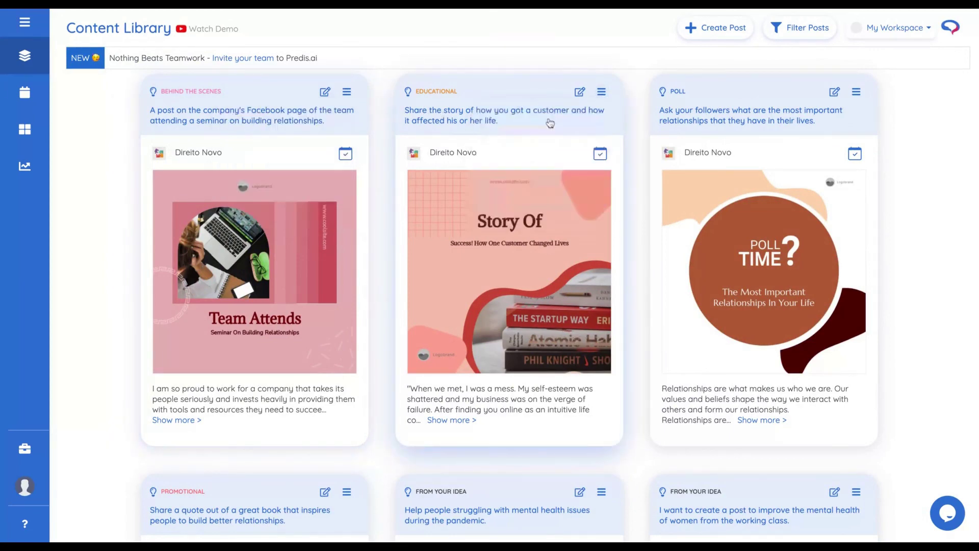